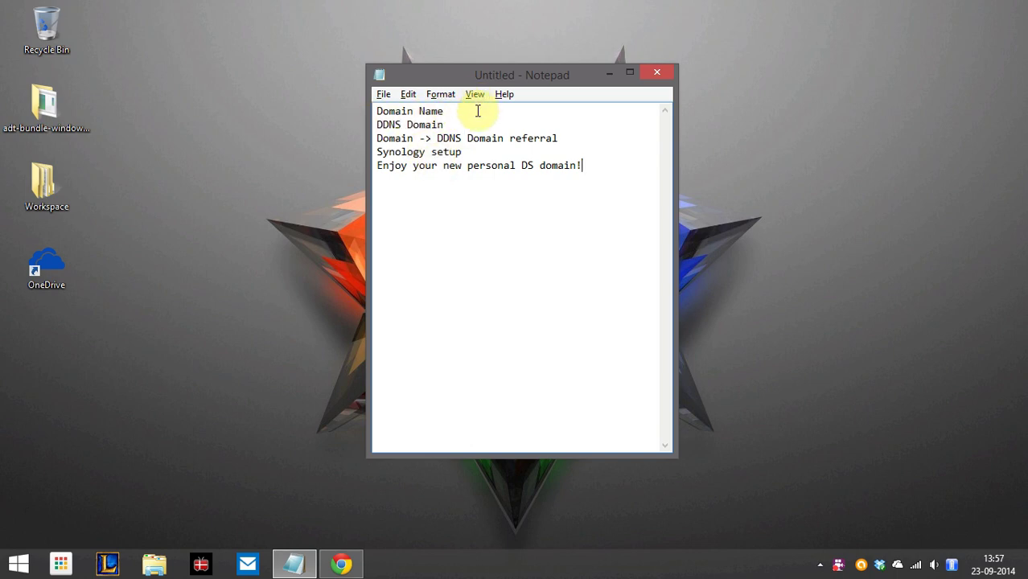
# Add the DS subdomain after Domain Name and '(no-ip)' after DDNS Domain in the outline
pyautogui.click(476, 111)
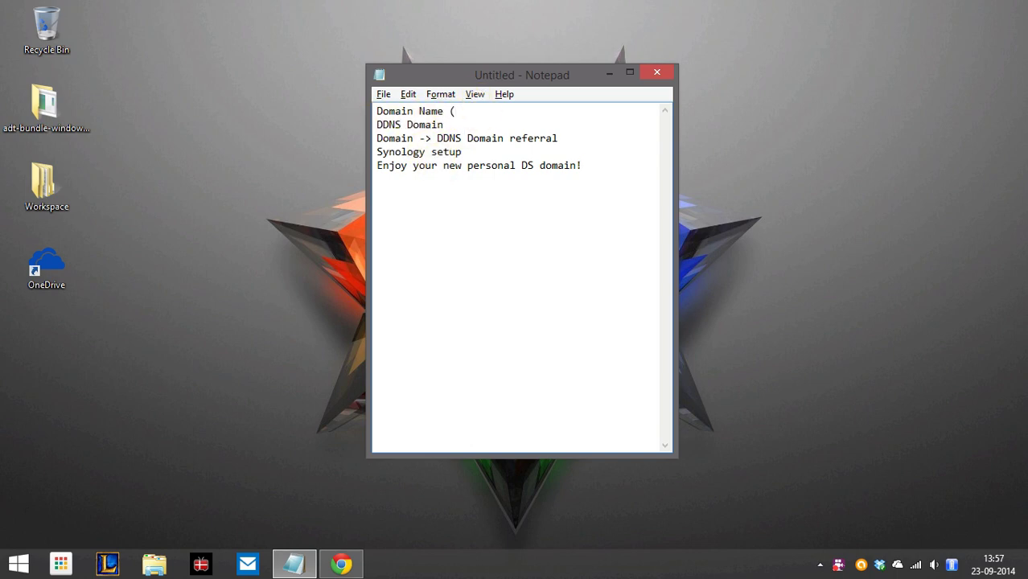
pyautogui.write('(ds.andreas-dybdahl.dk')
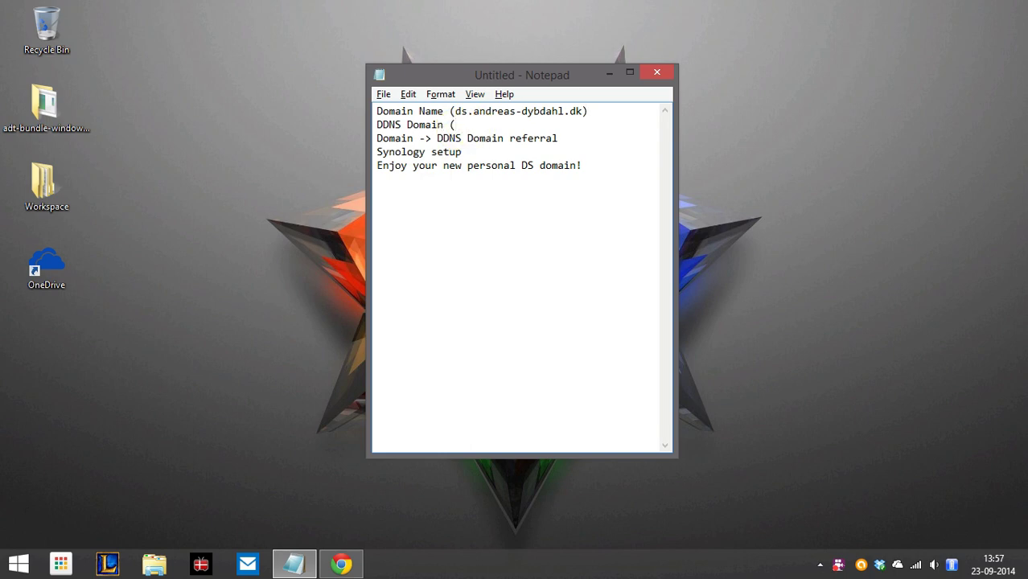
pyautogui.write('(no-ip')
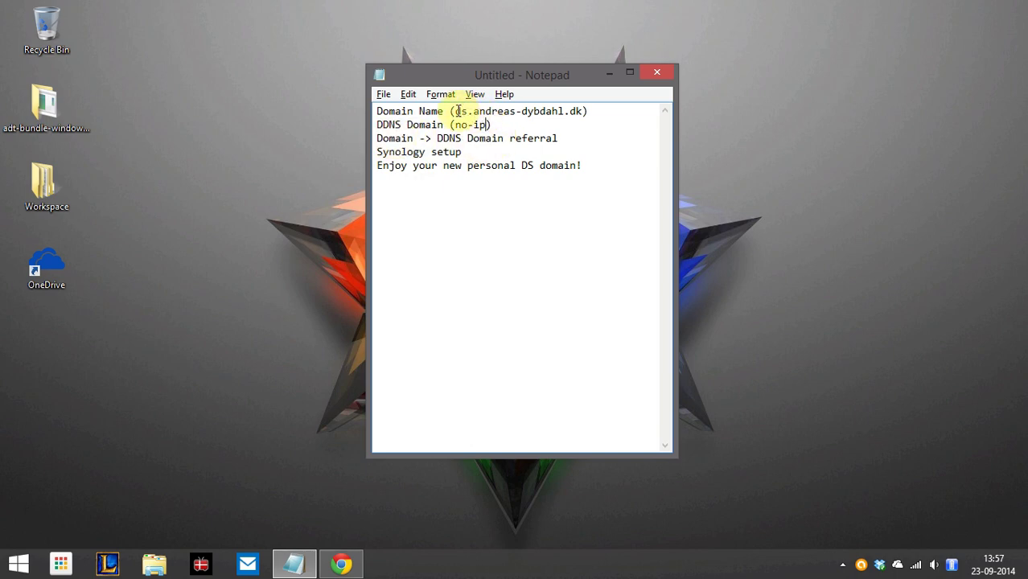
# Check the Domain Name and DDNS Domain lines, then switch to the No-IP site in Chrome
pyautogui.moveTo(456, 111); pyautogui.dragTo(575, 111)
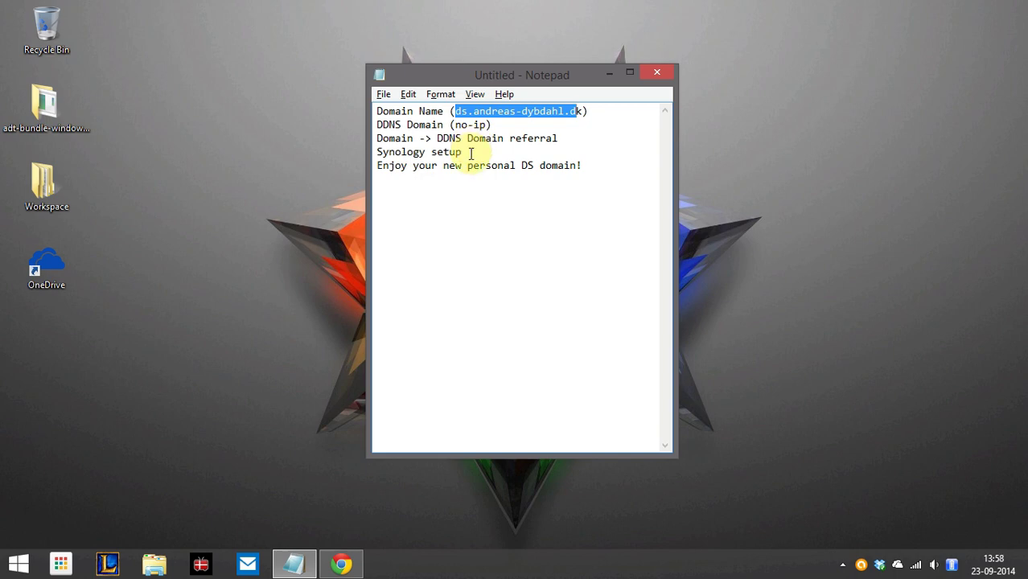
pyautogui.click(471, 153)
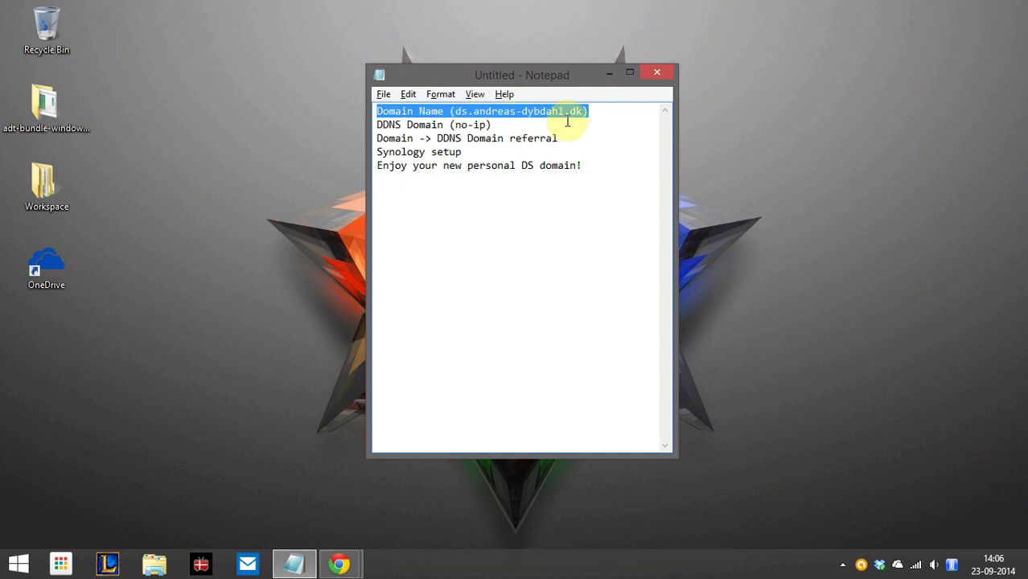
pyautogui.click(601, 111)
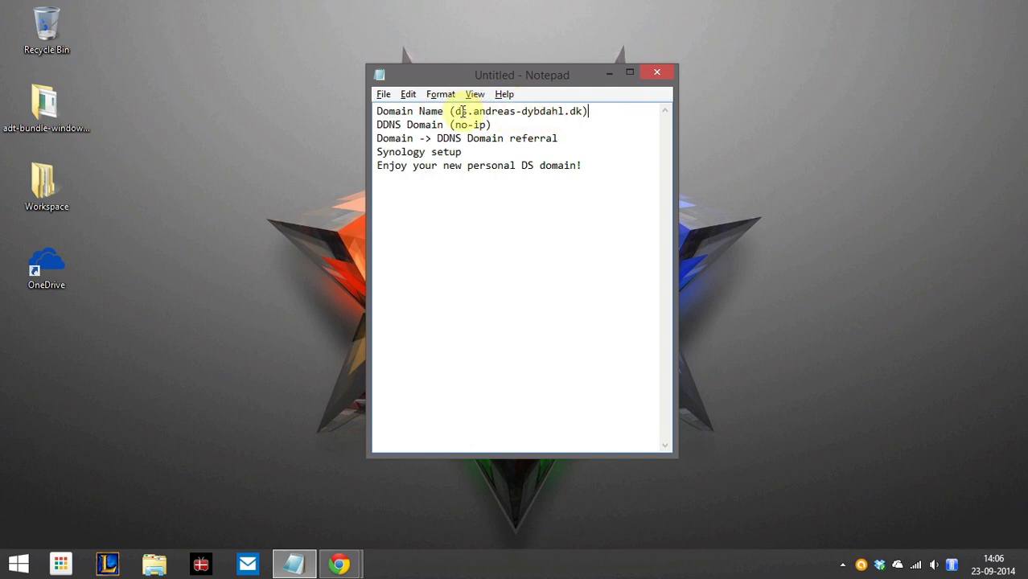
pyautogui.click(499, 126)
pyautogui.moveTo(500, 125); pyautogui.dragTo(379, 127)
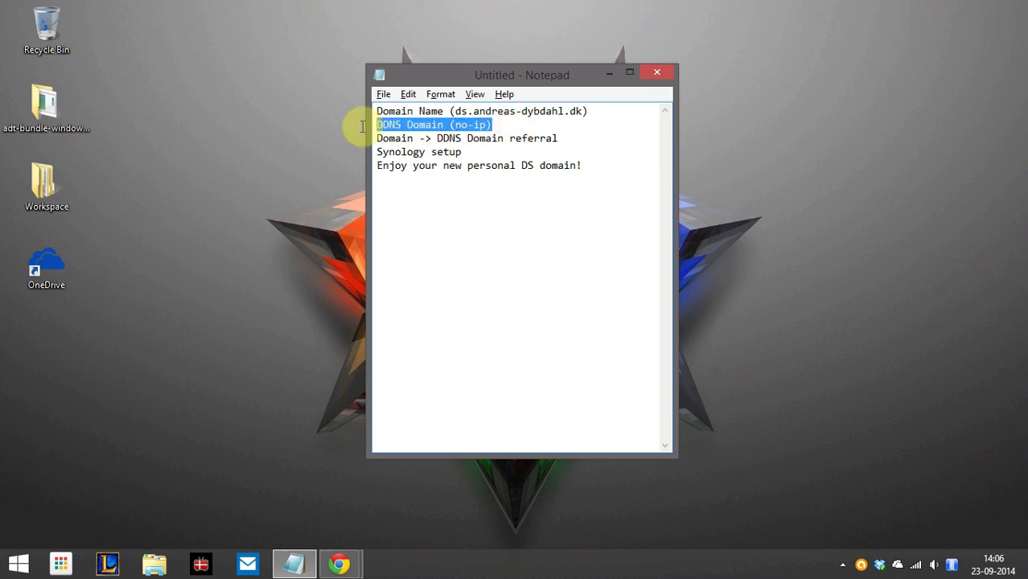
pyautogui.click(558, 126)
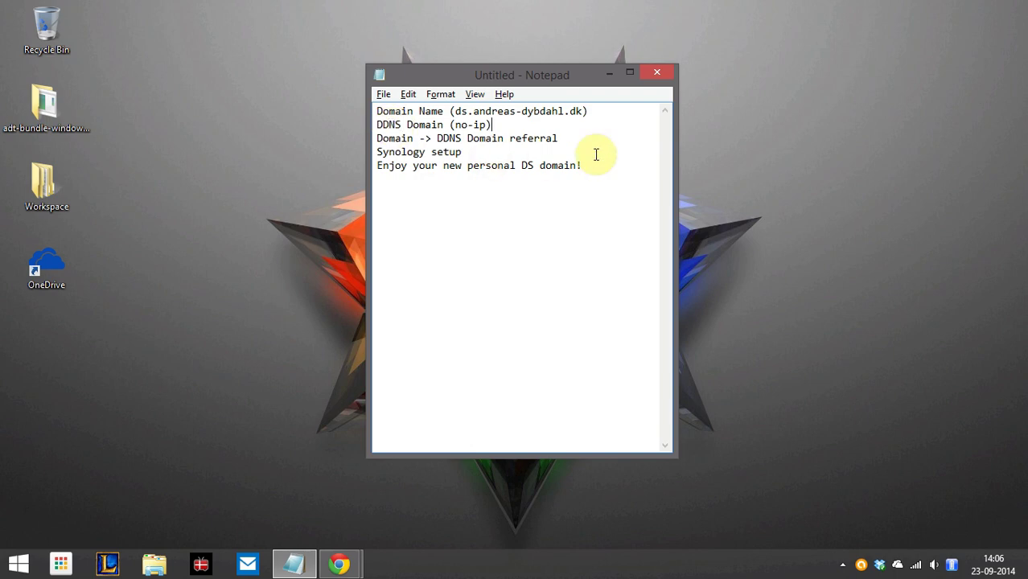
pyautogui.hotkey('alt', 'Tab')
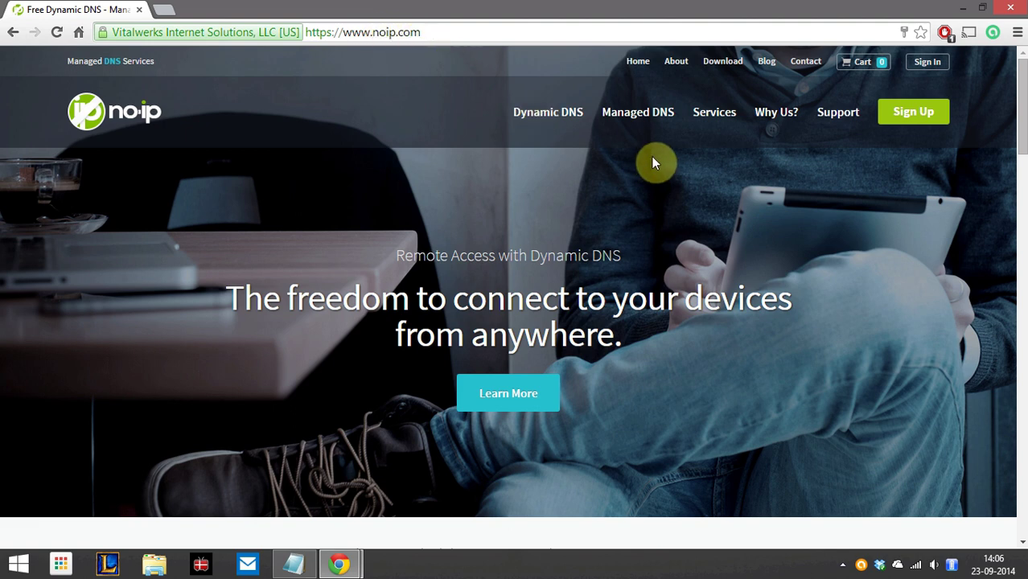
# Start the No-IP sign-up and enter an alternative username after the first is unavailable
pyautogui.click(913, 115)
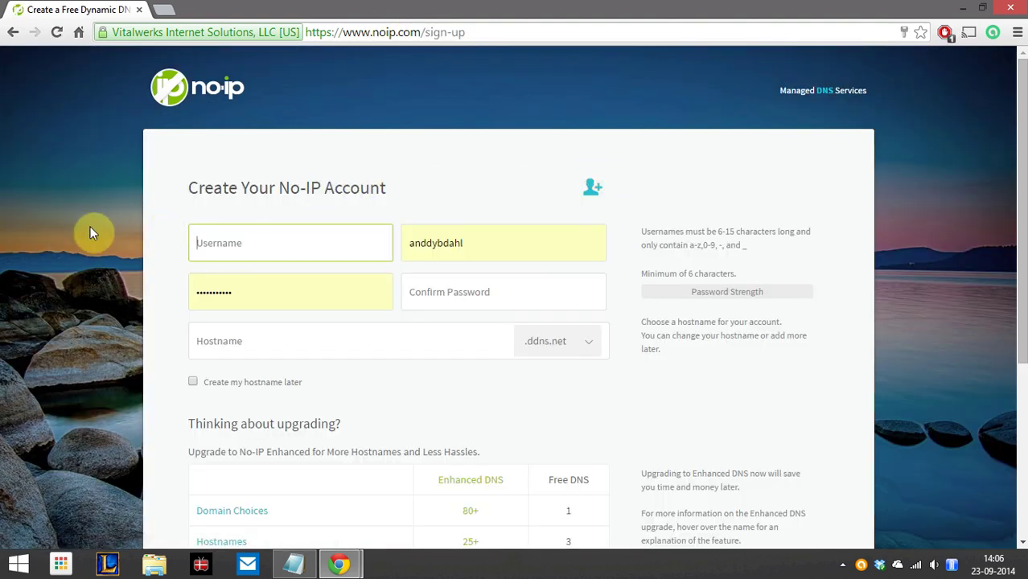
pyautogui.scroll(-1, 90, 227)
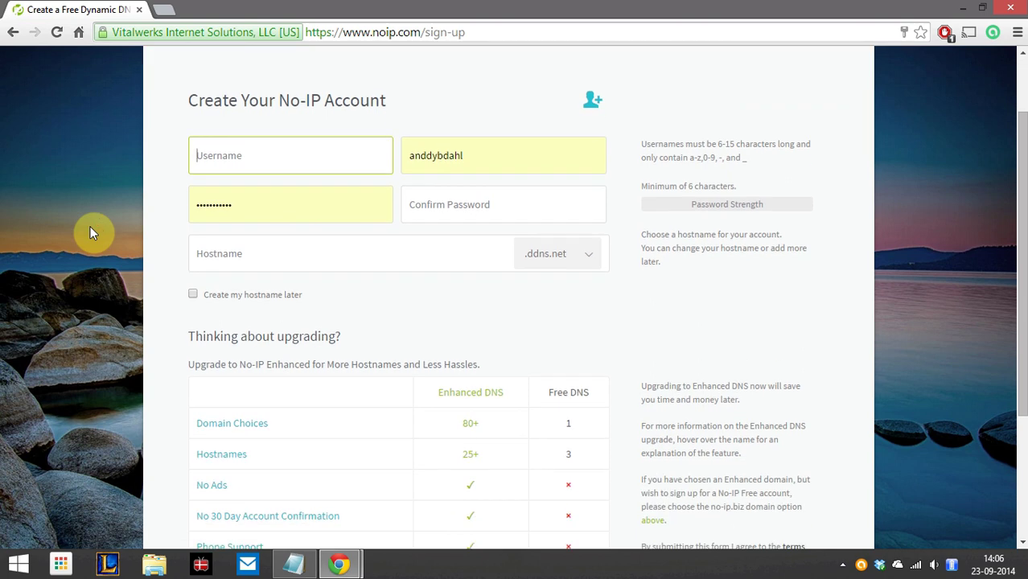
pyautogui.write('an')
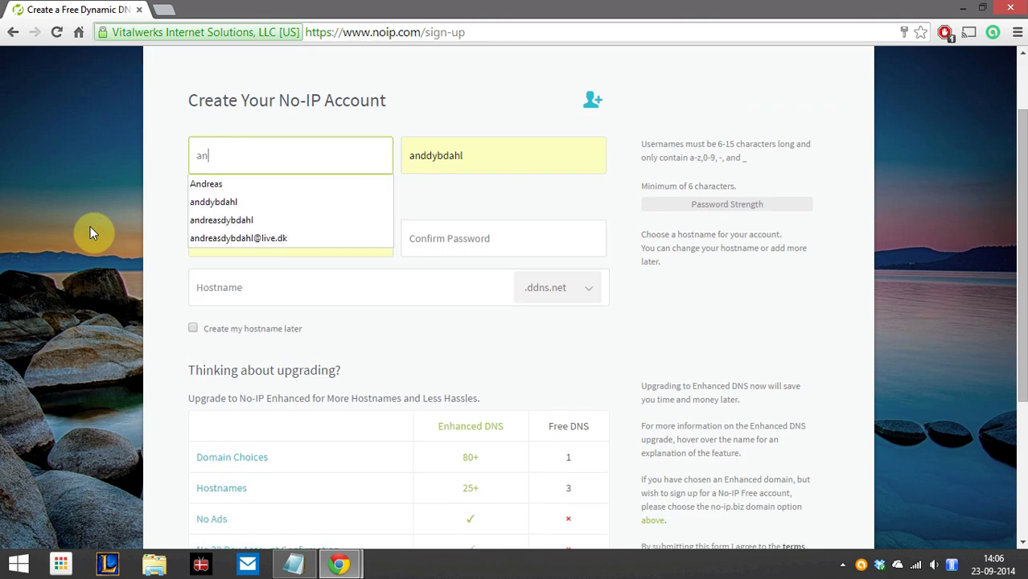
pyautogui.write('ddybdahl')
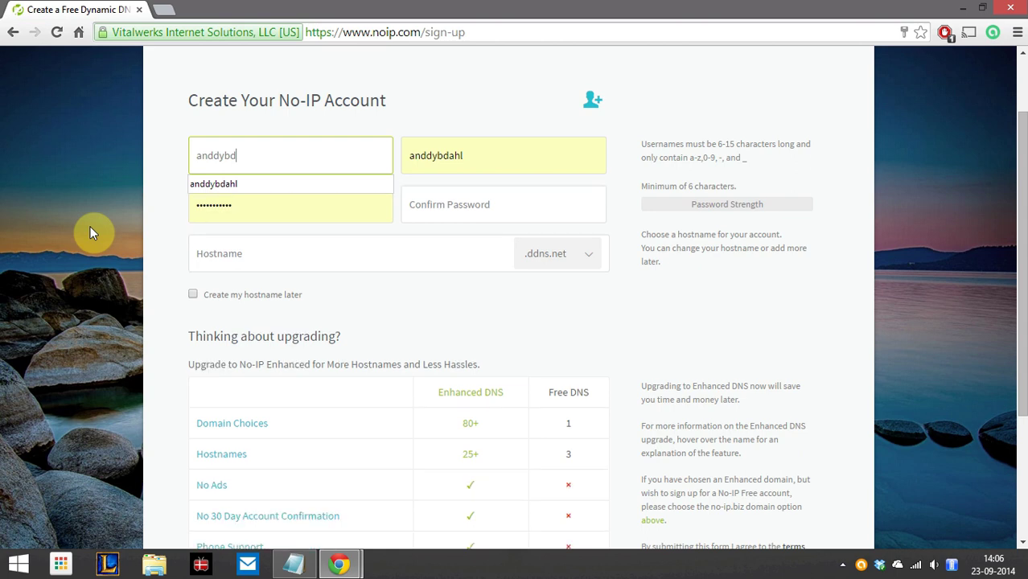
pyautogui.click(104, 228)
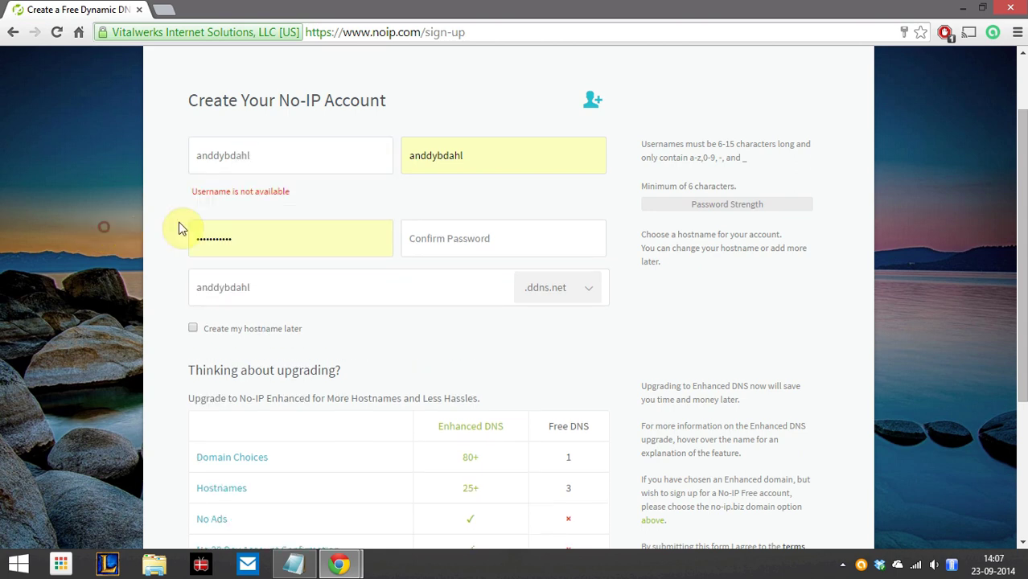
pyautogui.doubleClick(259, 157)
pyautogui.write('1')
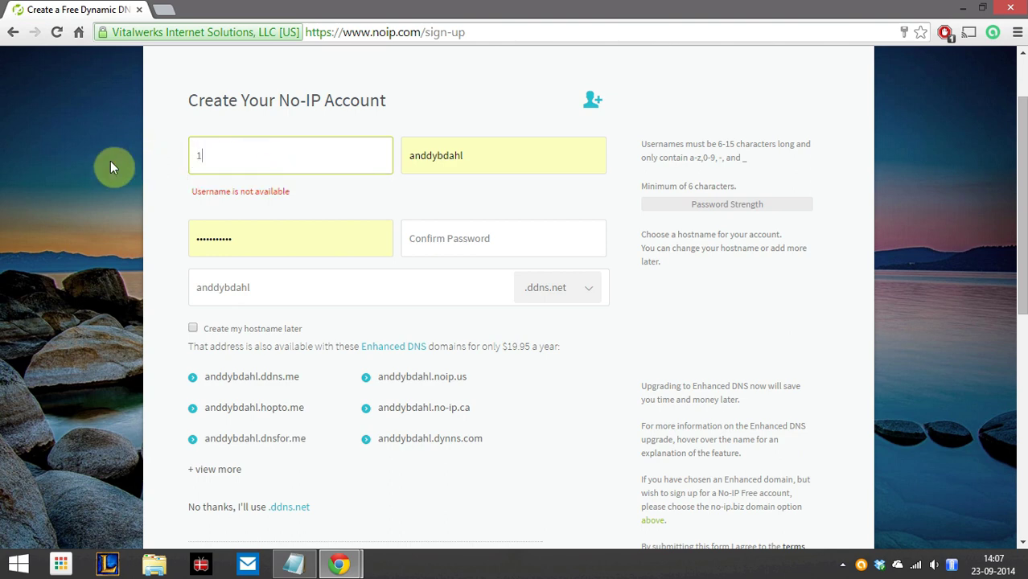
pyautogui.write('0dybdahl01')
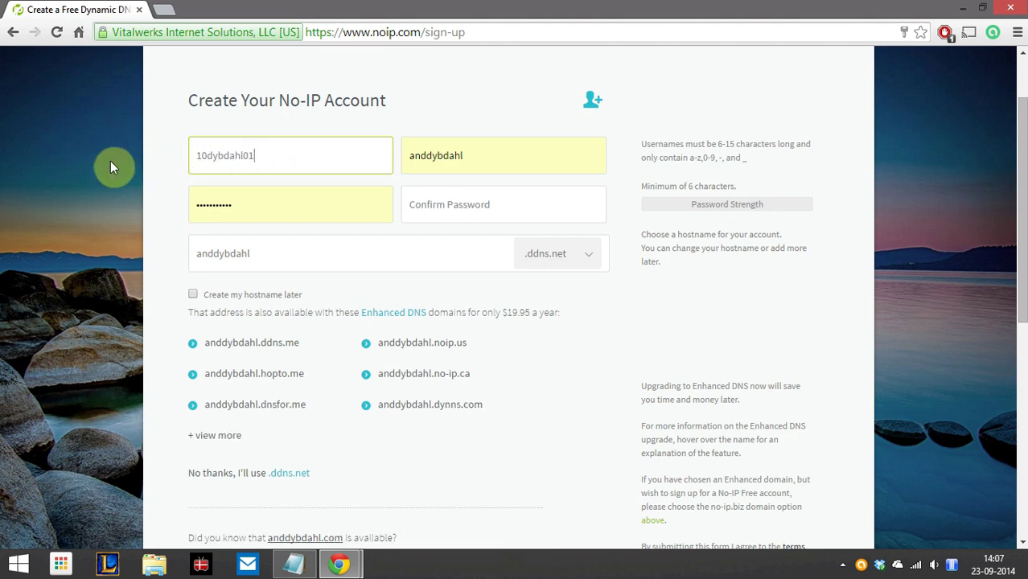
# Replace the e-mail field's prefilled text with the account e-mail address
pyautogui.press('Tab')
pyautogui.press('BackSpace')
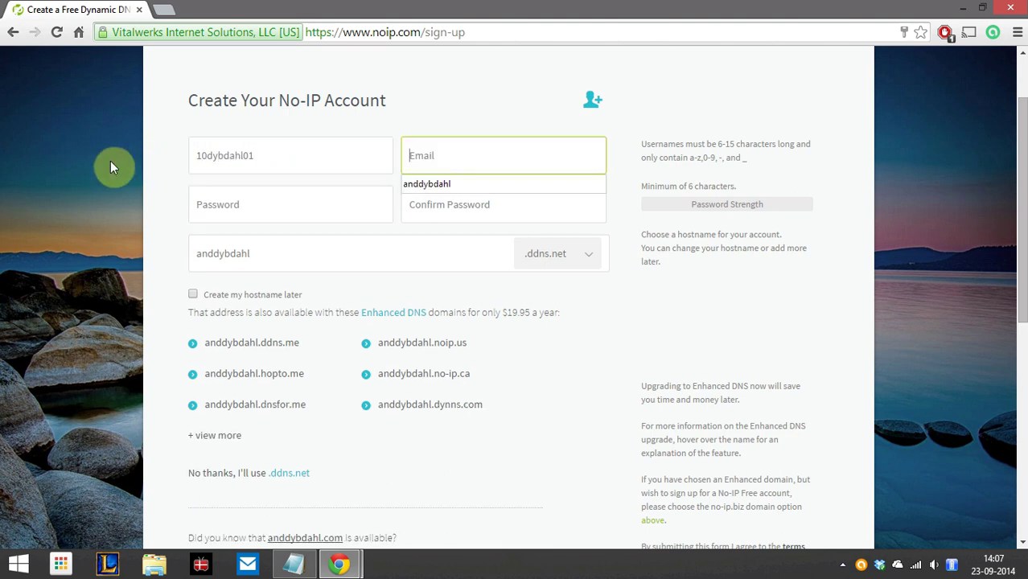
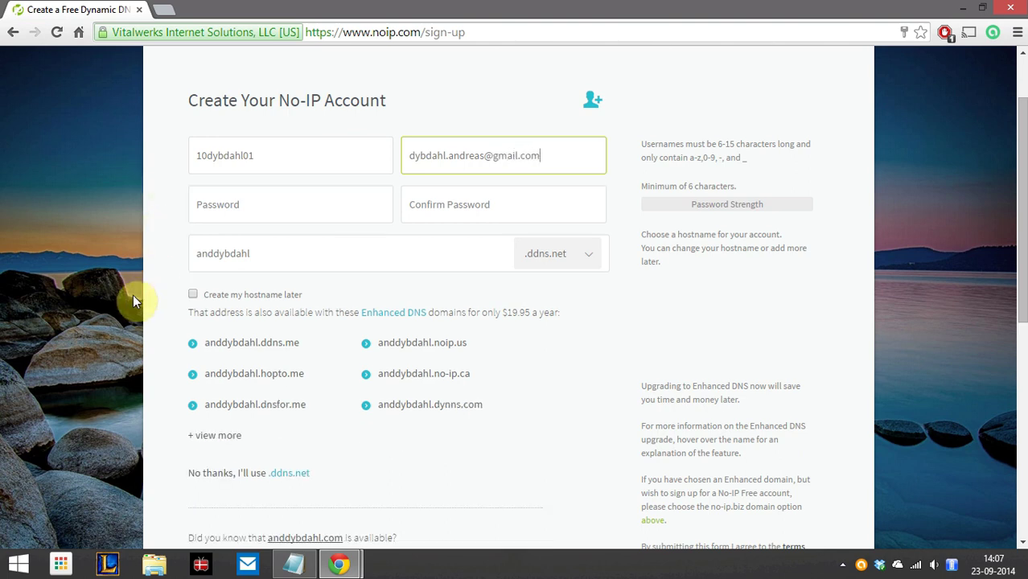
# Enter and confirm the account password
pyautogui.click(291, 216)
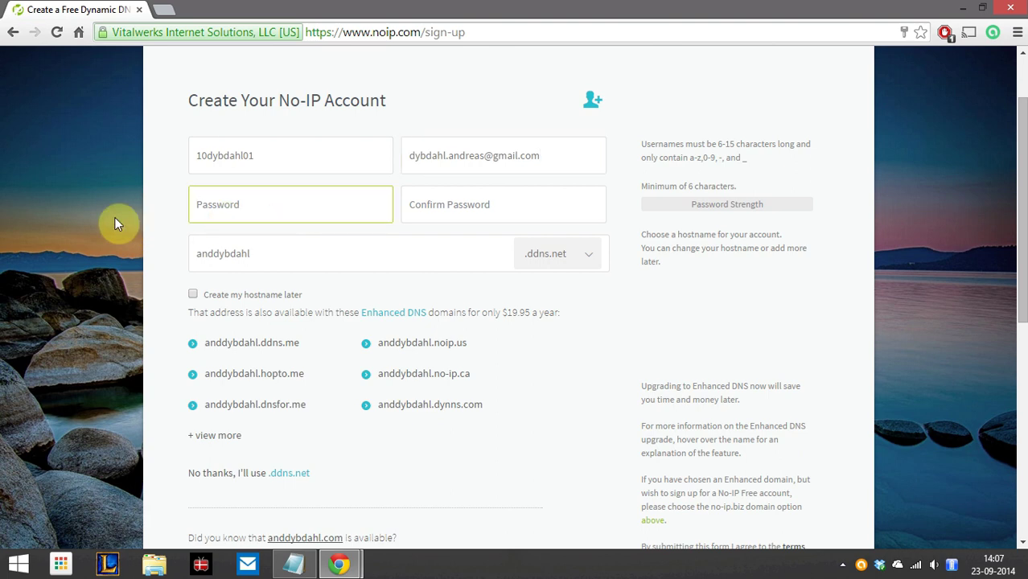
pyautogui.write('abc*******')
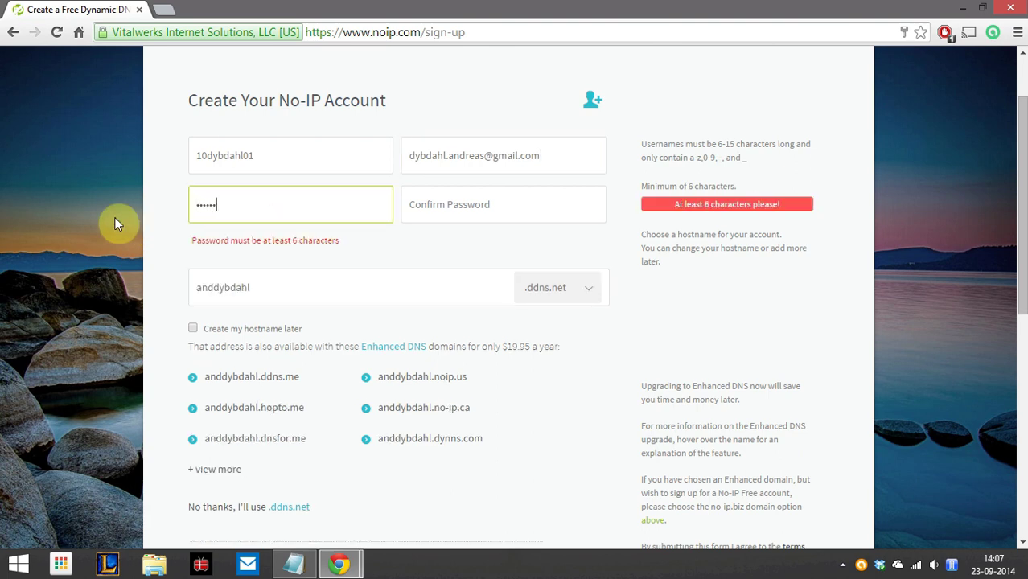
pyautogui.press('Tab')
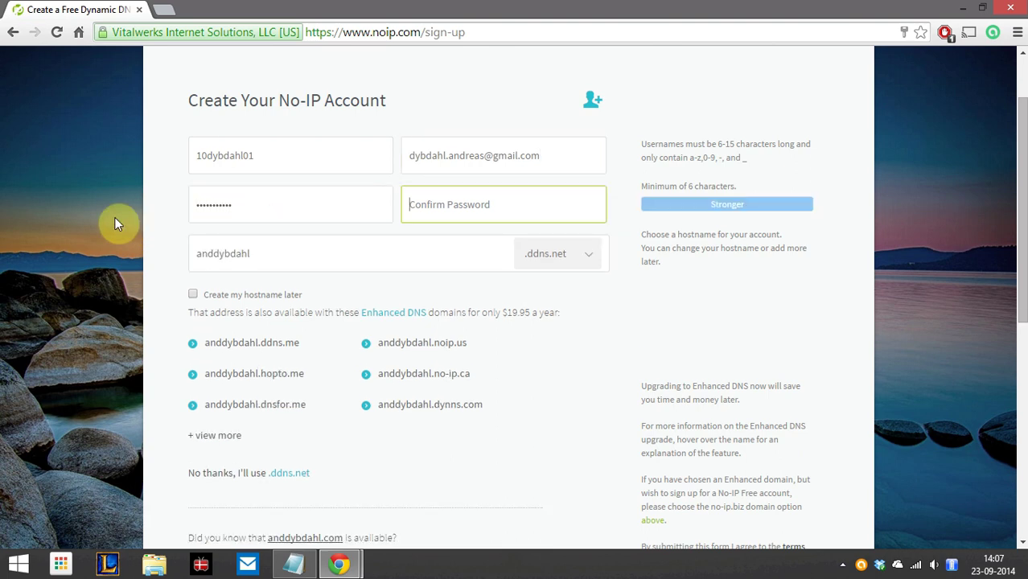
pyautogui.write('********')
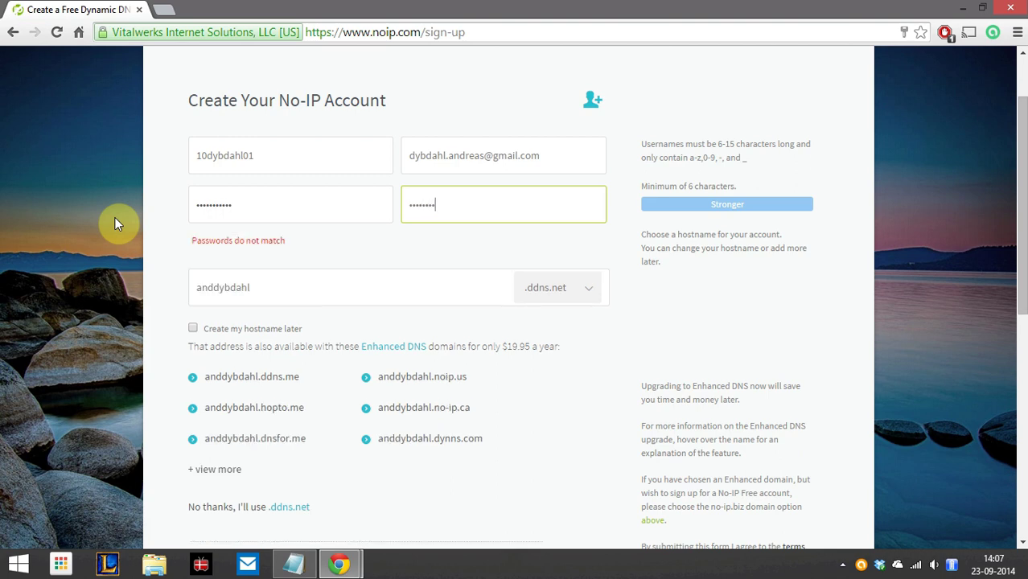
pyautogui.write('***')
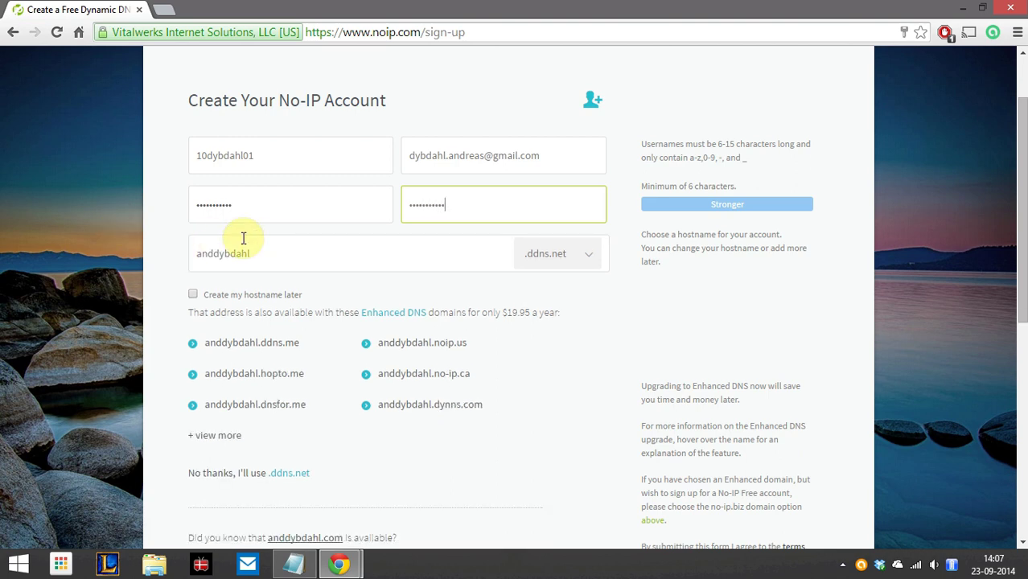
# Keep the free .ddns.net hostname, untick newsletters and special offers, and submit Free Sign Up
pyautogui.click(294, 257)
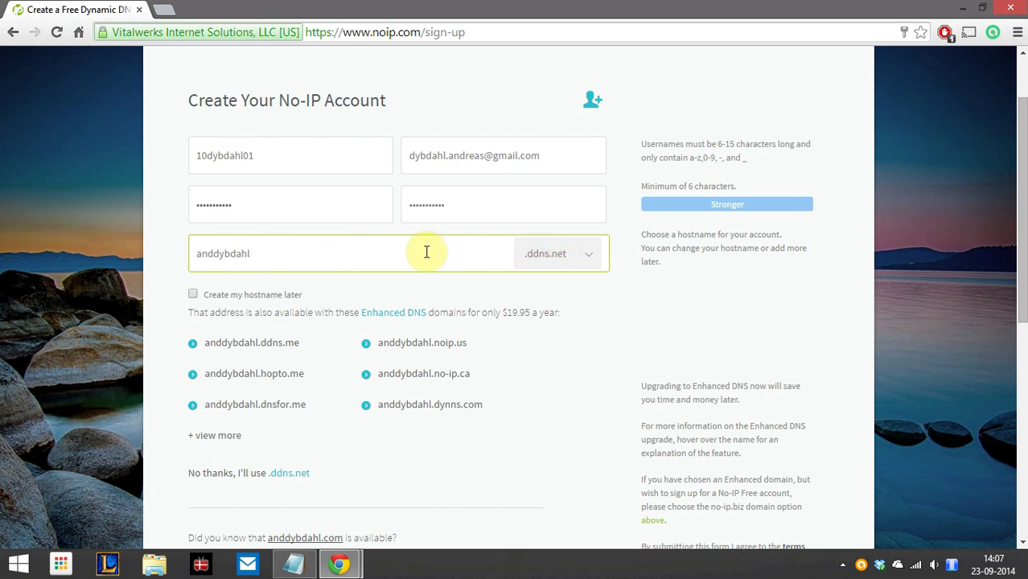
pyautogui.scroll(-2, 98, 284)
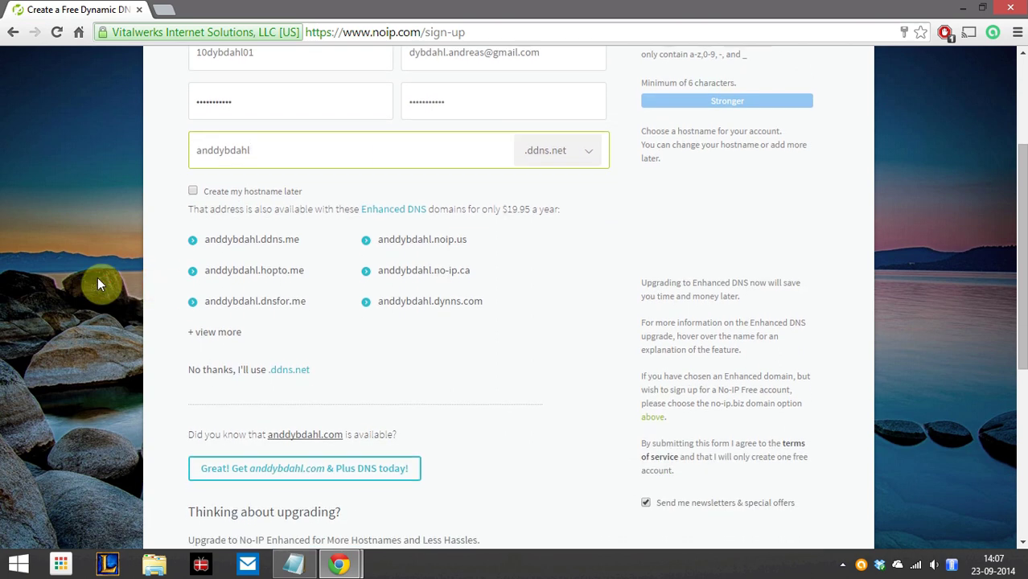
pyautogui.scroll(-1, 97, 284)
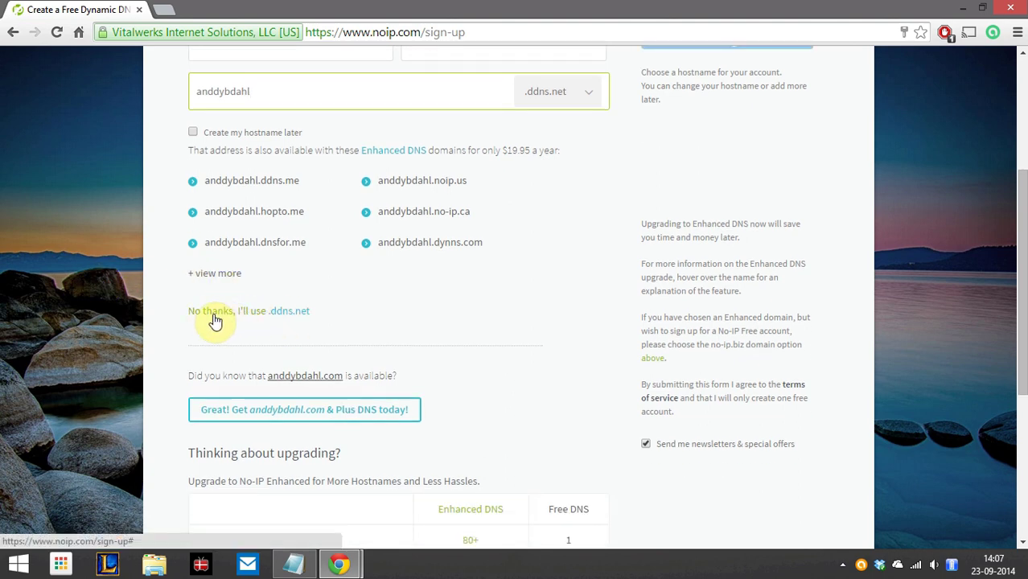
pyautogui.click(283, 316)
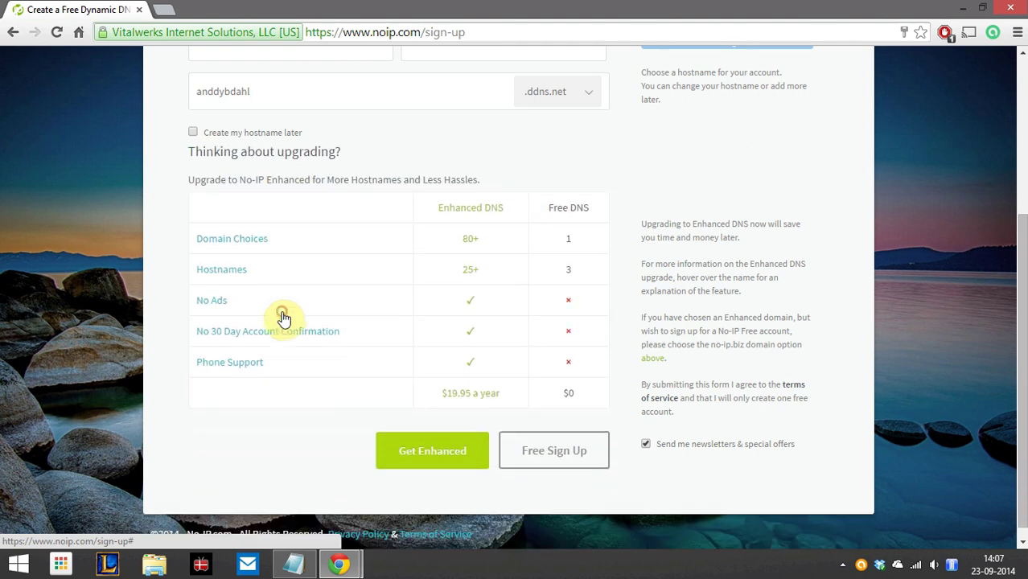
pyautogui.click(568, 462)
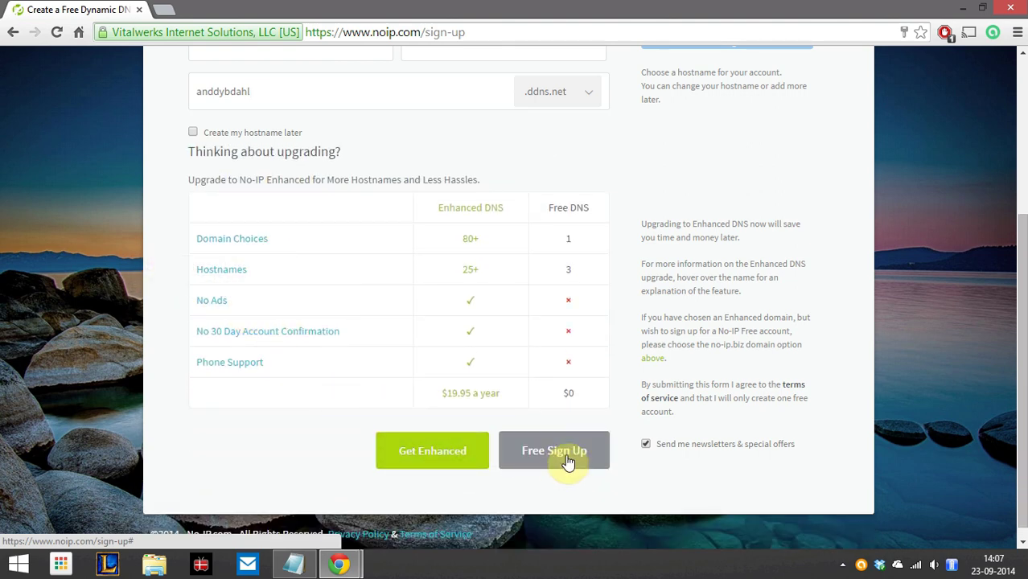
pyautogui.click(647, 445)
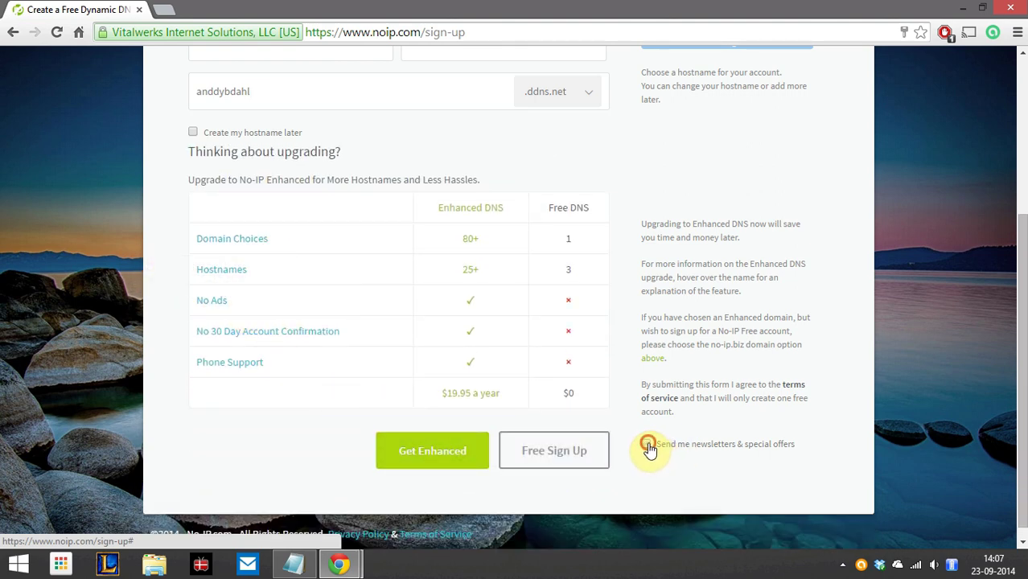
pyautogui.click(568, 456)
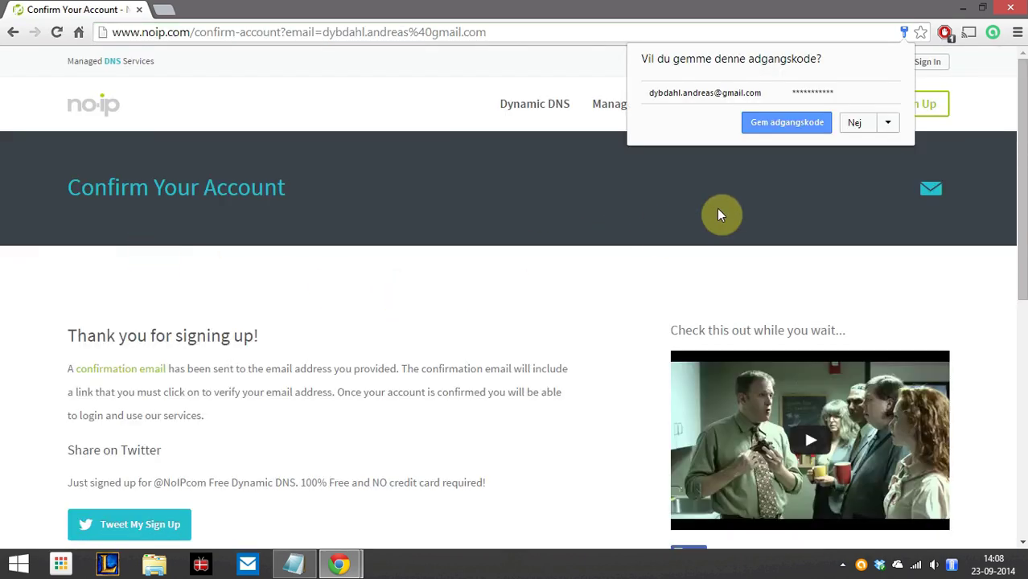
# Decline Chrome's password saving, scroll the Confirm Your Account page, and open a new tab
pyautogui.click(277, 326)
pyautogui.scroll(-2, 356, 307)
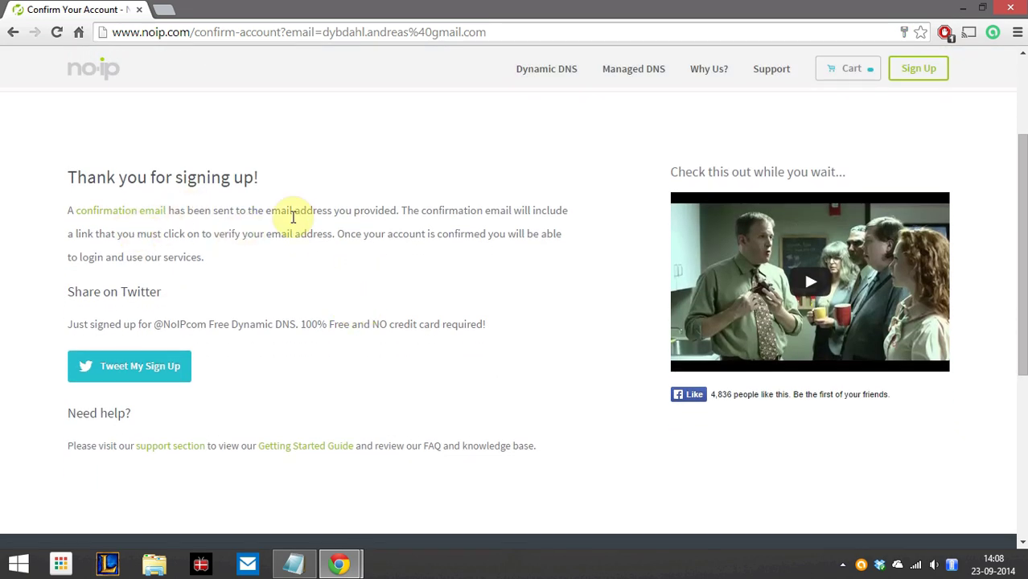
pyautogui.hotkey('ctrl', 't')
# Load gmail.com, open the No-IP Activation email and follow its activation link
pyautogui.write('gmail.com')
pyautogui.press('Return')
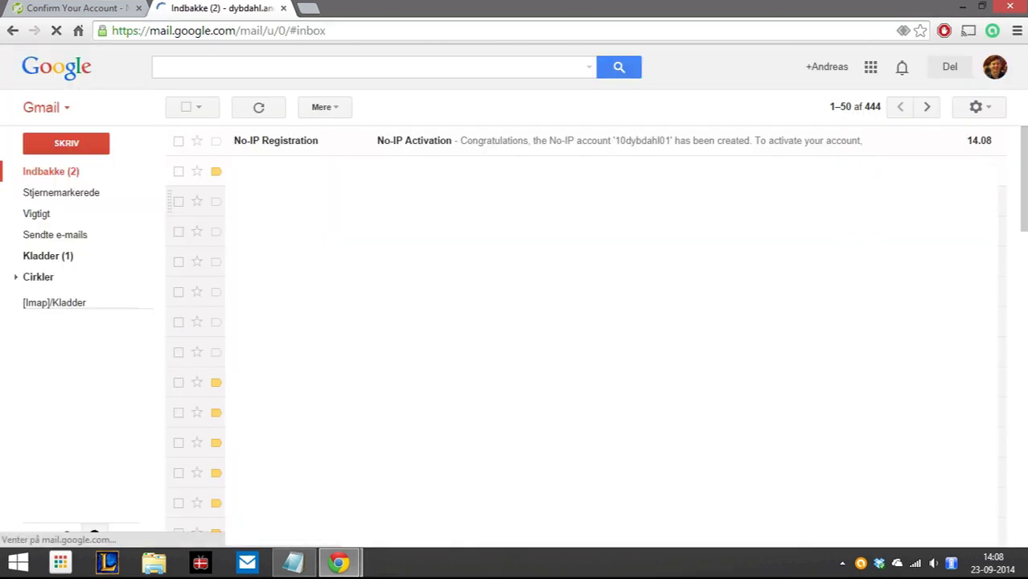
pyautogui.click(289, 142)
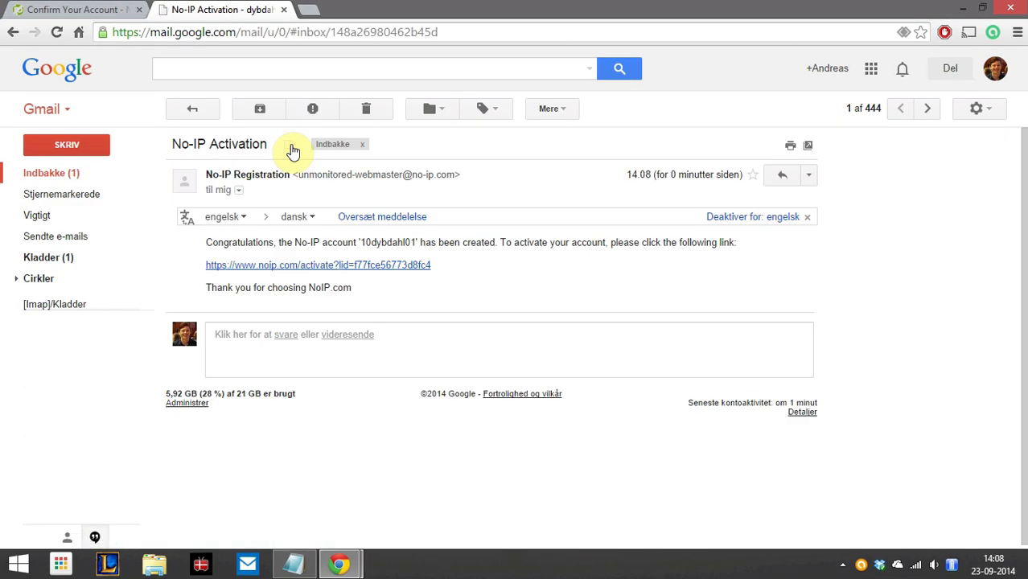
pyautogui.click(339, 266)
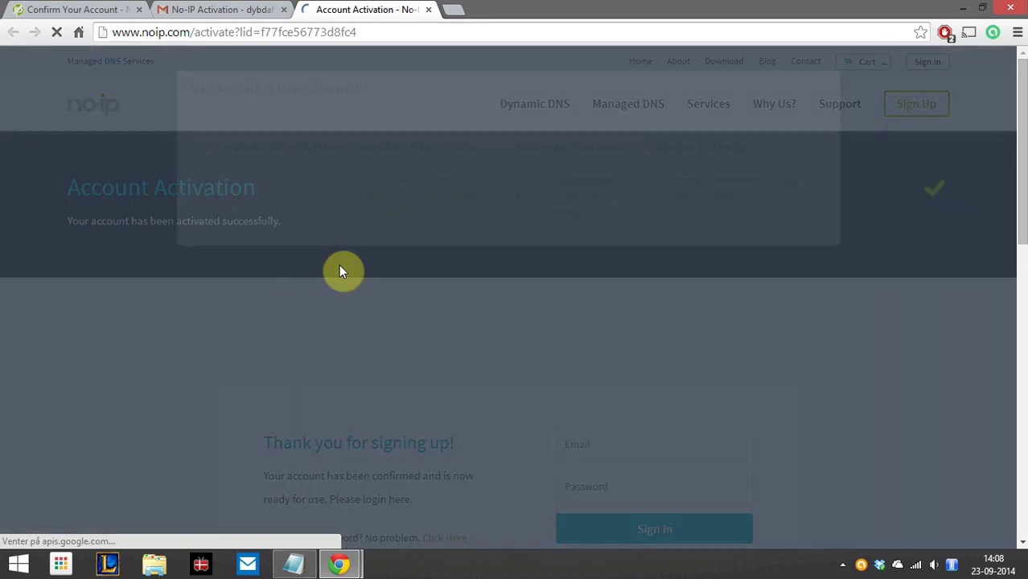
# Dismiss the activation notice and submit the sign-in form with the suggested username
pyautogui.click(799, 296)
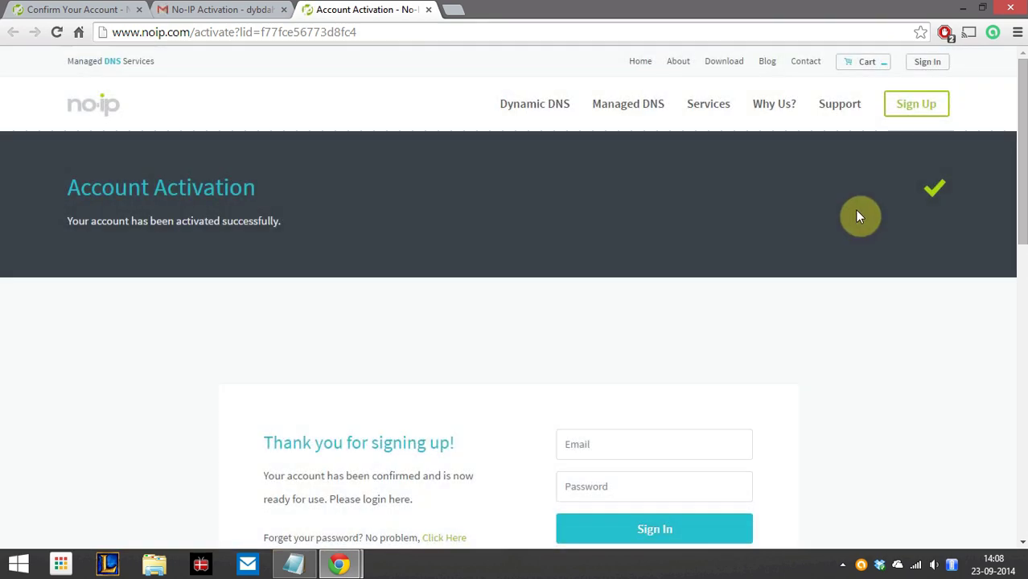
pyautogui.click(926, 63)
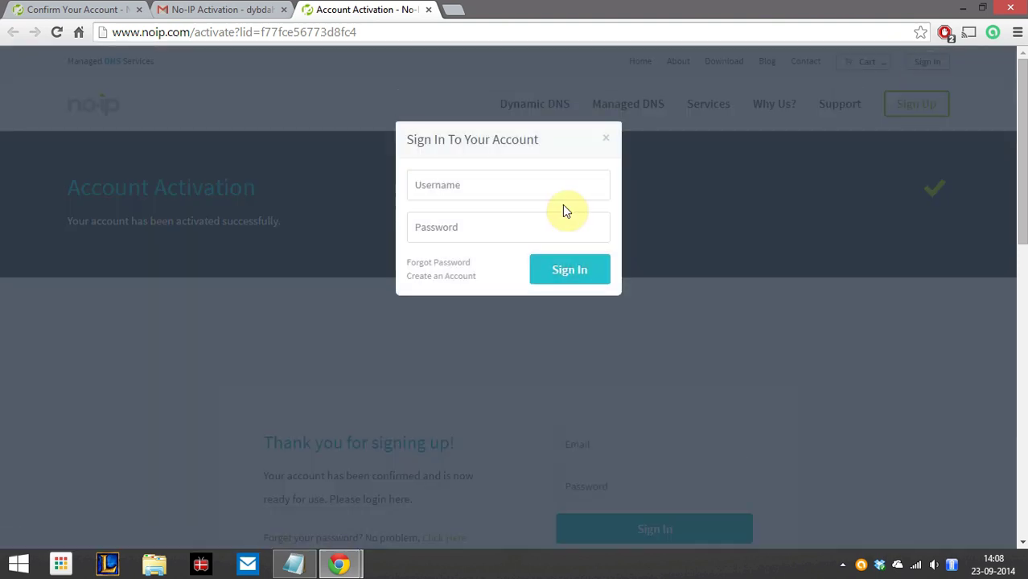
pyautogui.click(510, 188)
pyautogui.write('10')
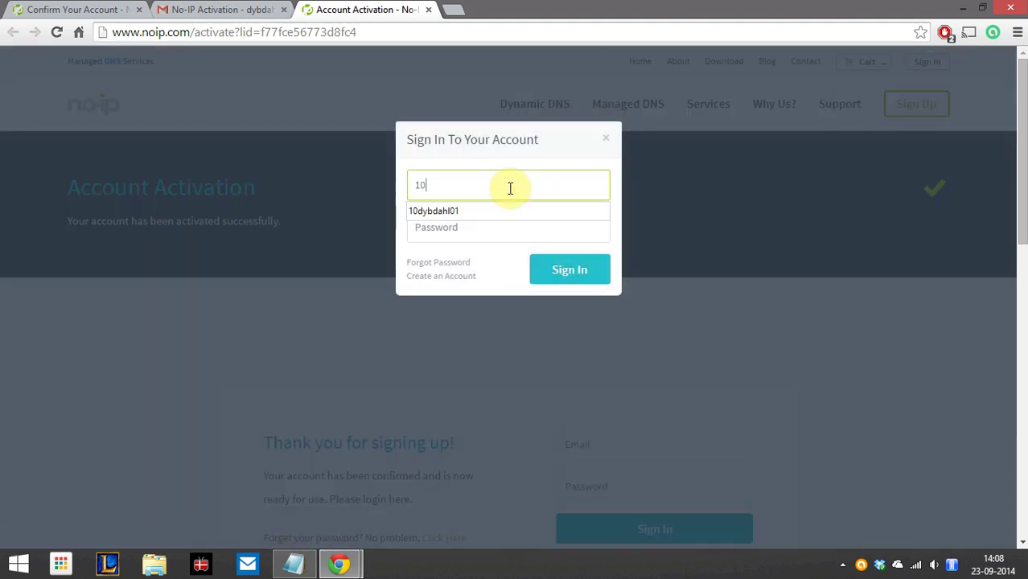
pyautogui.press('Down')
pyautogui.press('Tab')
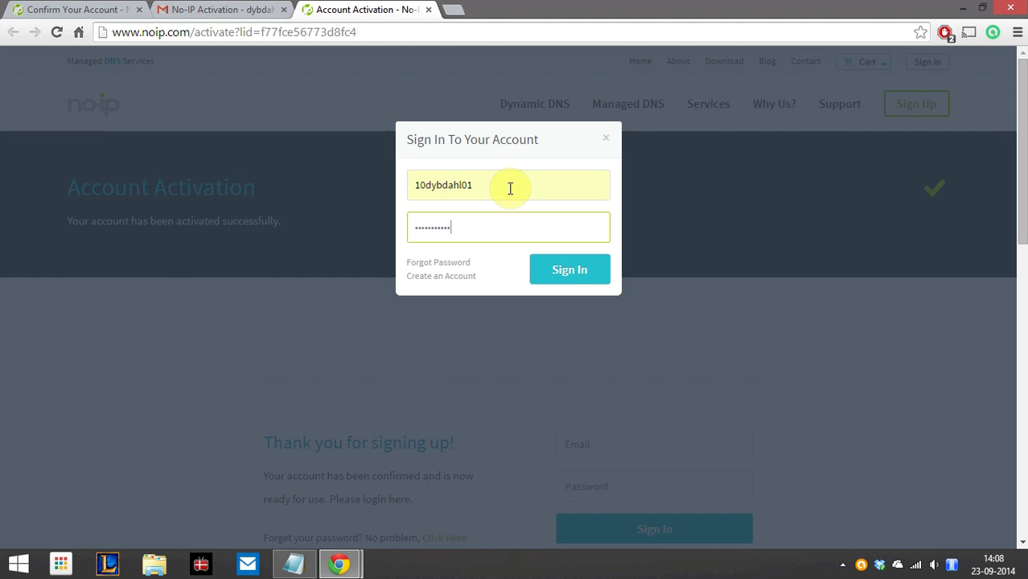
pyautogui.press('Return')
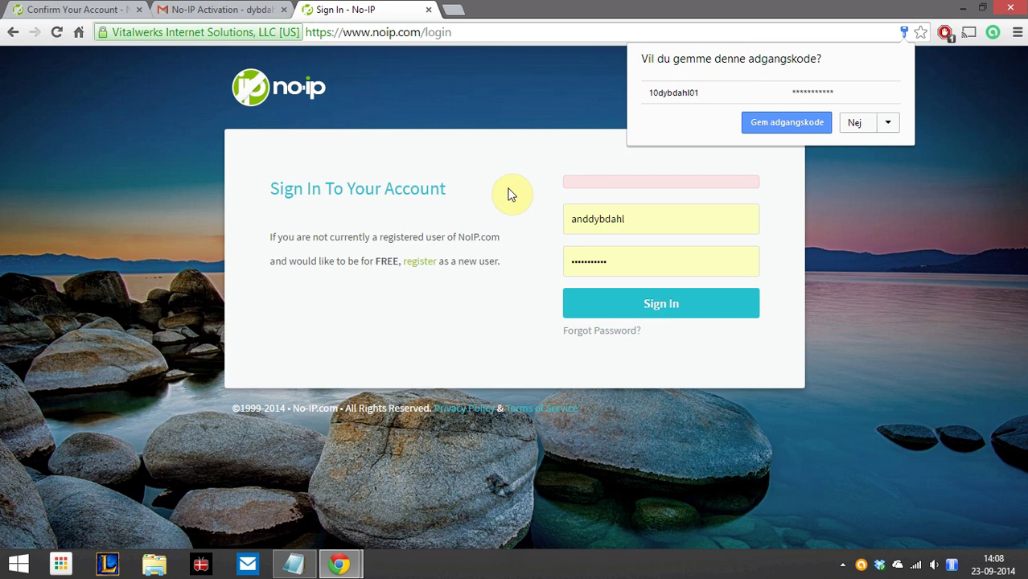
# Correct the username on the login page, enter the password and sign in
pyautogui.moveTo(672, 222); pyautogui.dragTo(500, 227)
pyautogui.write('10dybdahl01')
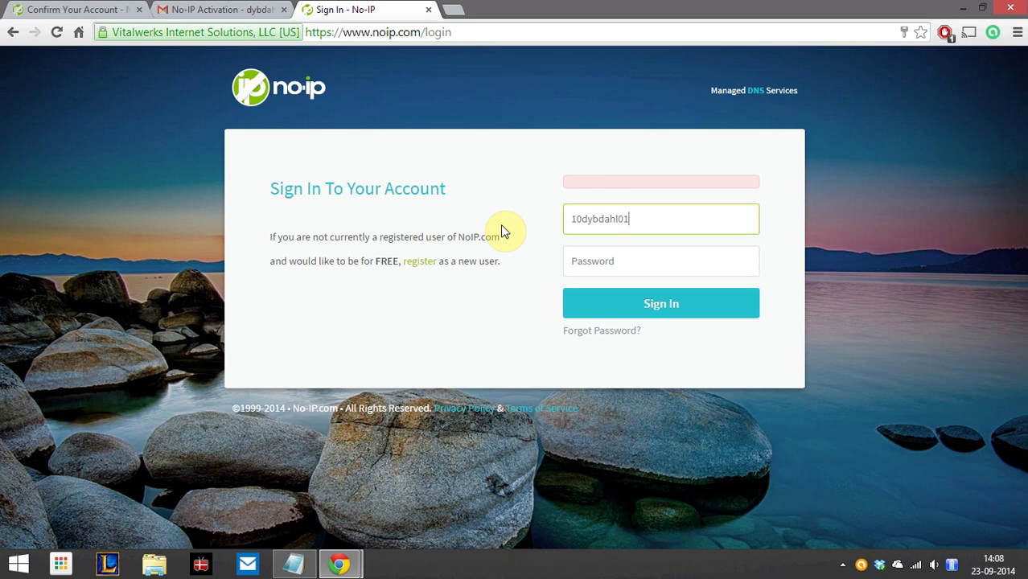
pyautogui.press('Tab')
pyautogui.write('•••••')
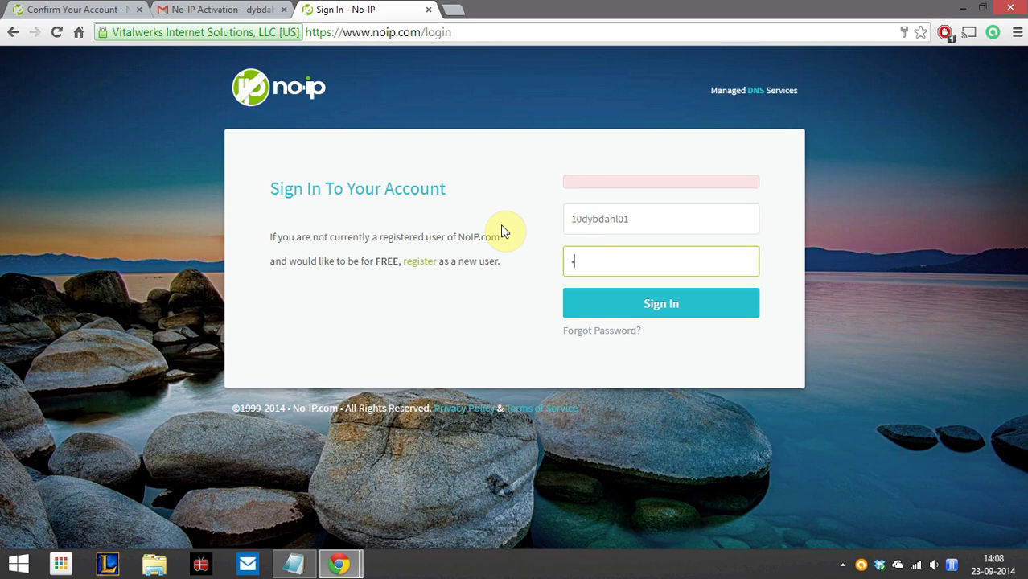
pyautogui.write('••••••')
pyautogui.press('Return')
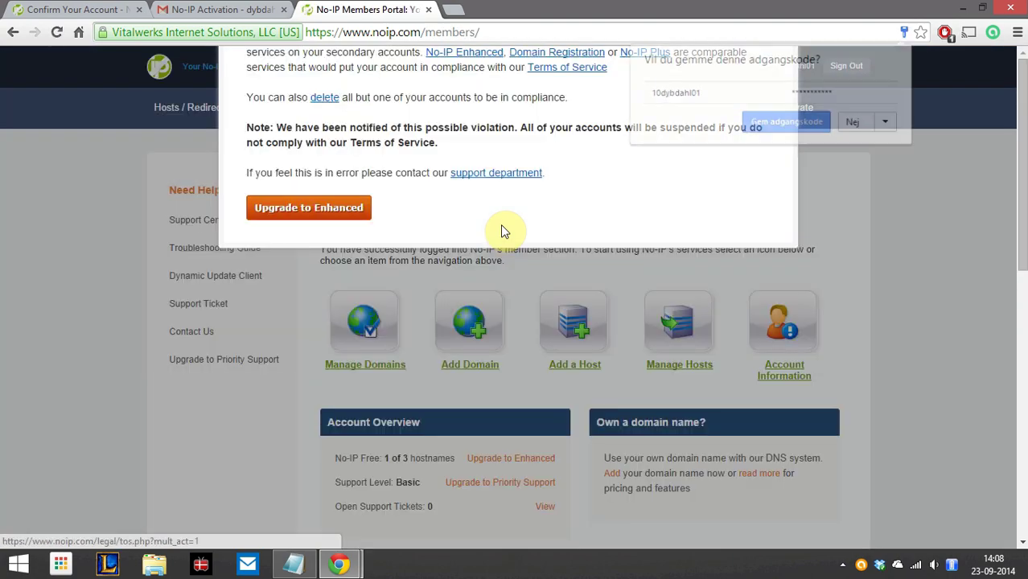
# Dismiss the Terms of Service notice and review the ddns.net host in Manage Hosts
pyautogui.click(898, 193)
pyautogui.scroll(-5, 860, 194)
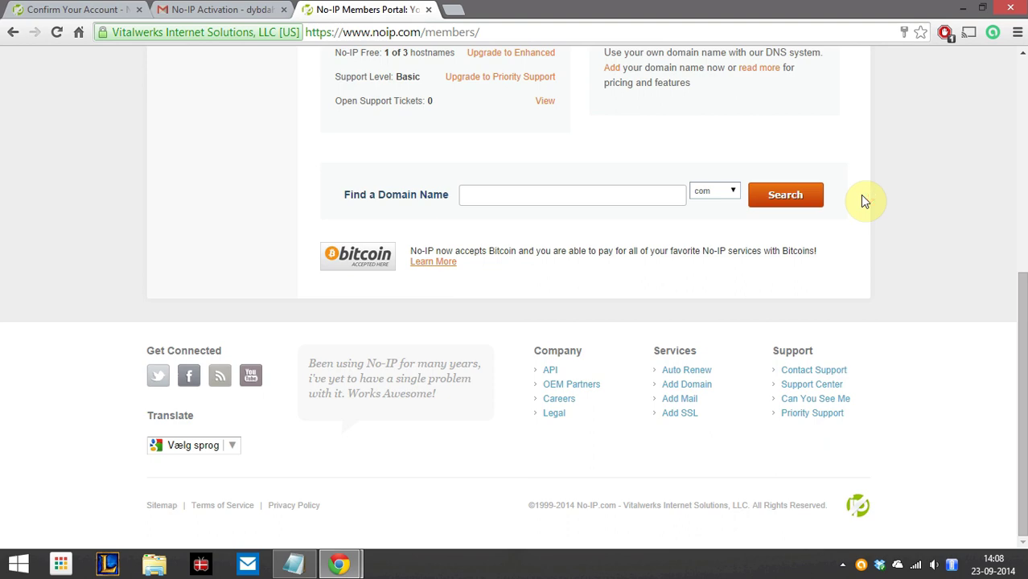
pyautogui.scroll(5, 860, 195)
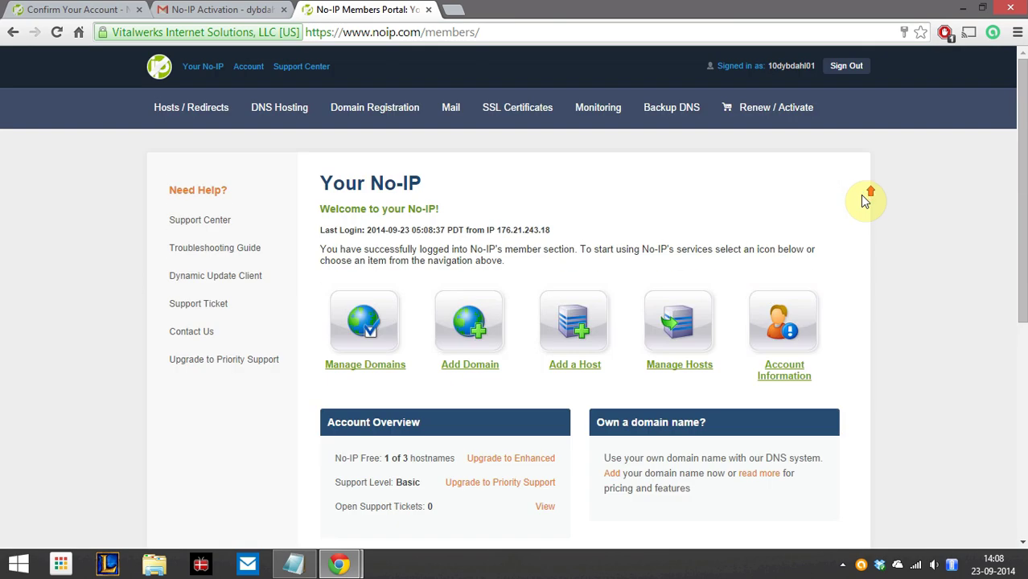
pyautogui.click(185, 112)
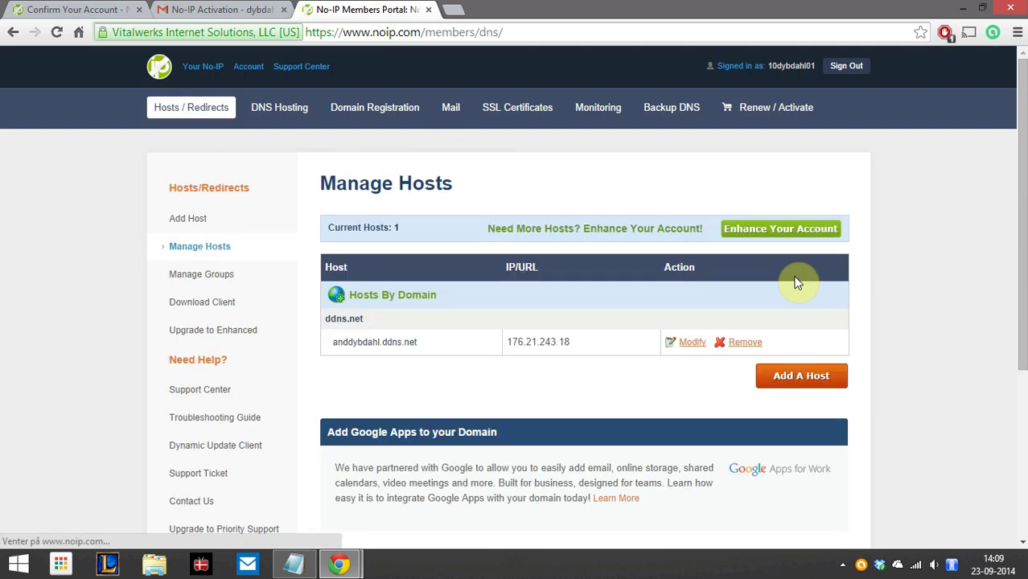
pyautogui.scroll(-2, 933, 296)
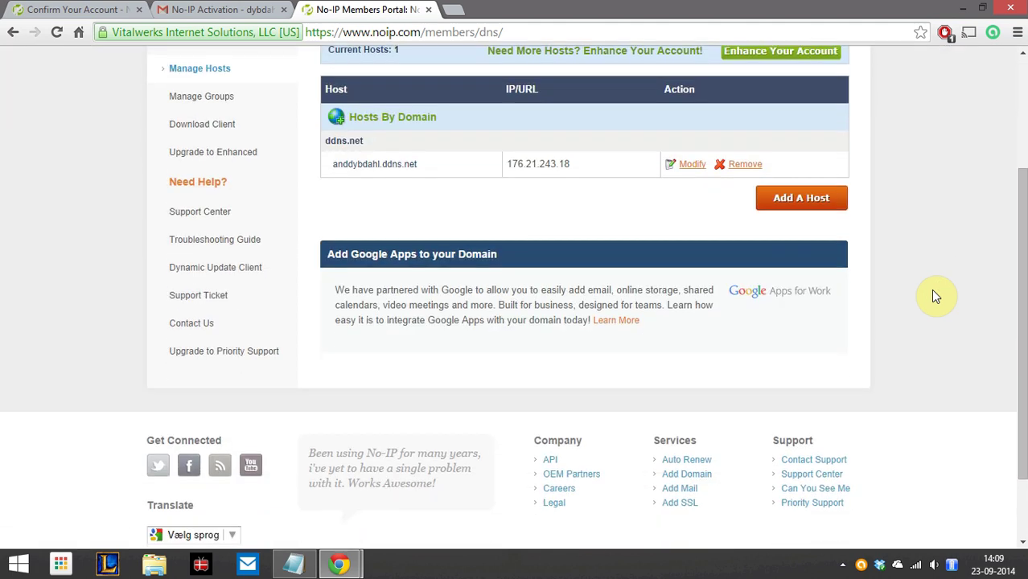
pyautogui.moveTo(424, 162); pyautogui.dragTo(333, 165)
pyautogui.click(494, 198)
pyautogui.scroll(1, 616, 218)
pyautogui.scroll(2, 616, 218)
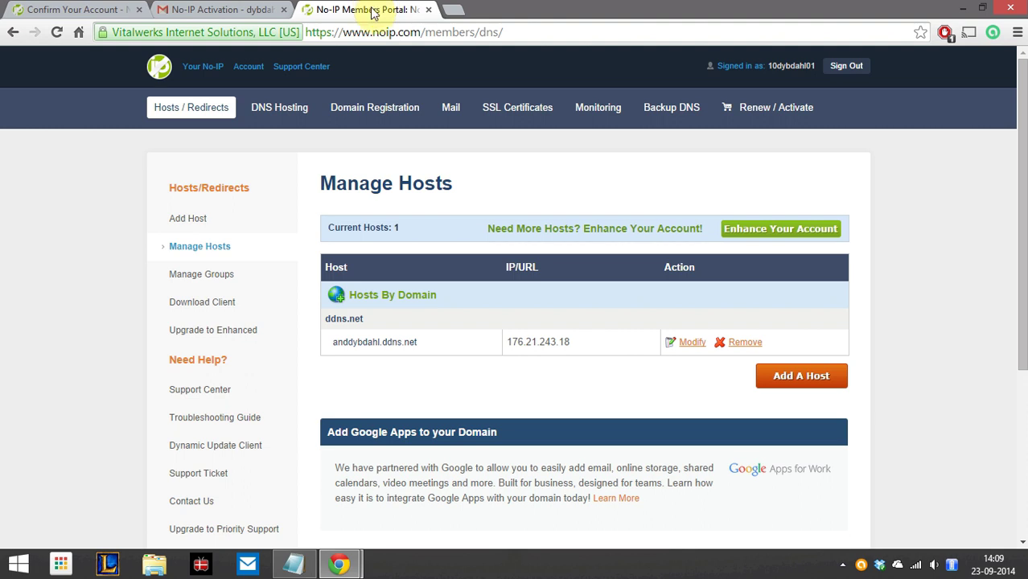
pyautogui.moveTo(426, 340); pyautogui.dragTo(337, 341)
pyautogui.click(397, 371)
# Close the activation email and confirmation tabs, glance at the Notepad checklist, and return to Manage Hosts
pyautogui.click(279, 14)
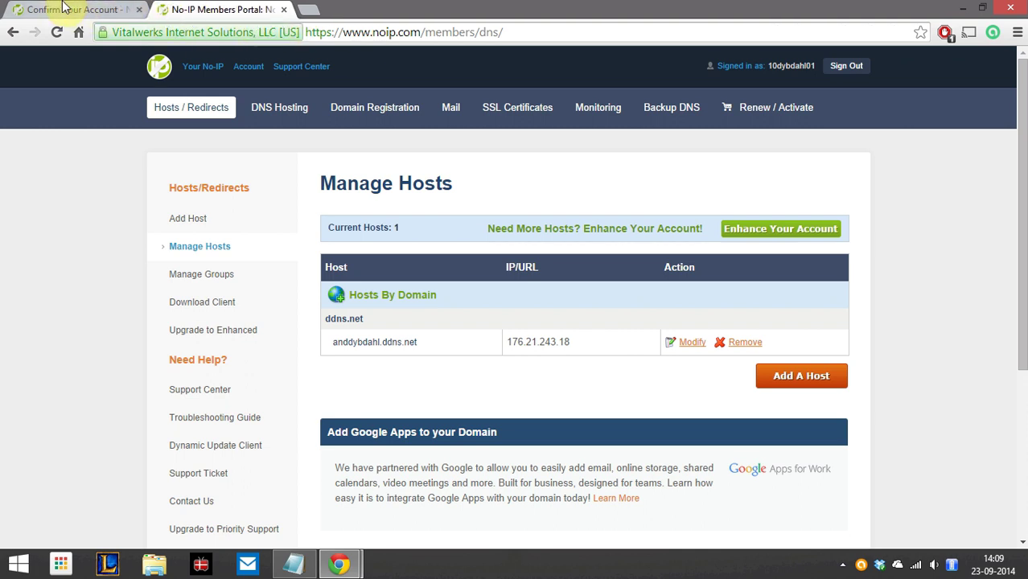
pyautogui.click(139, 11)
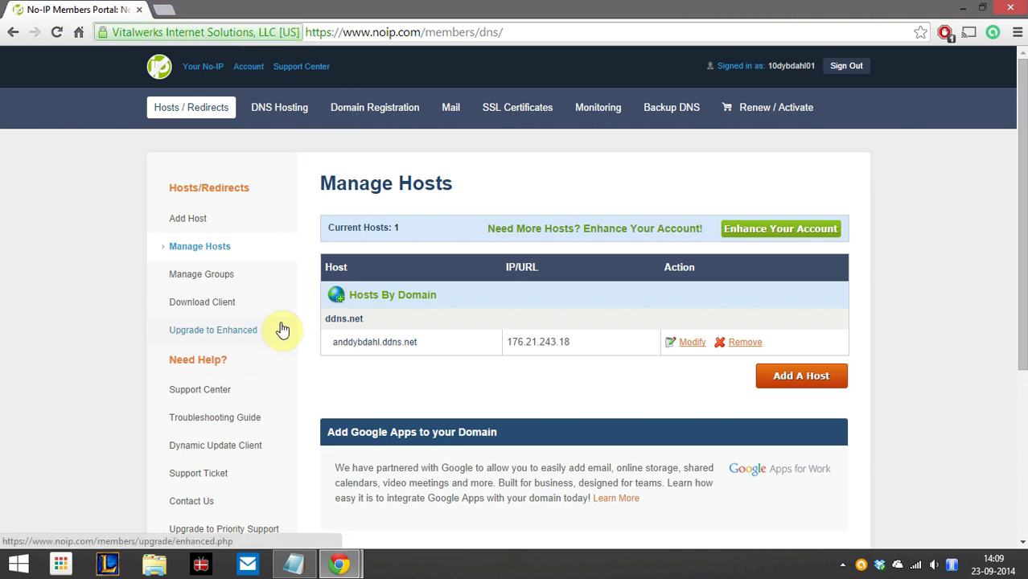
pyautogui.hotkey('alt', 'Tab')
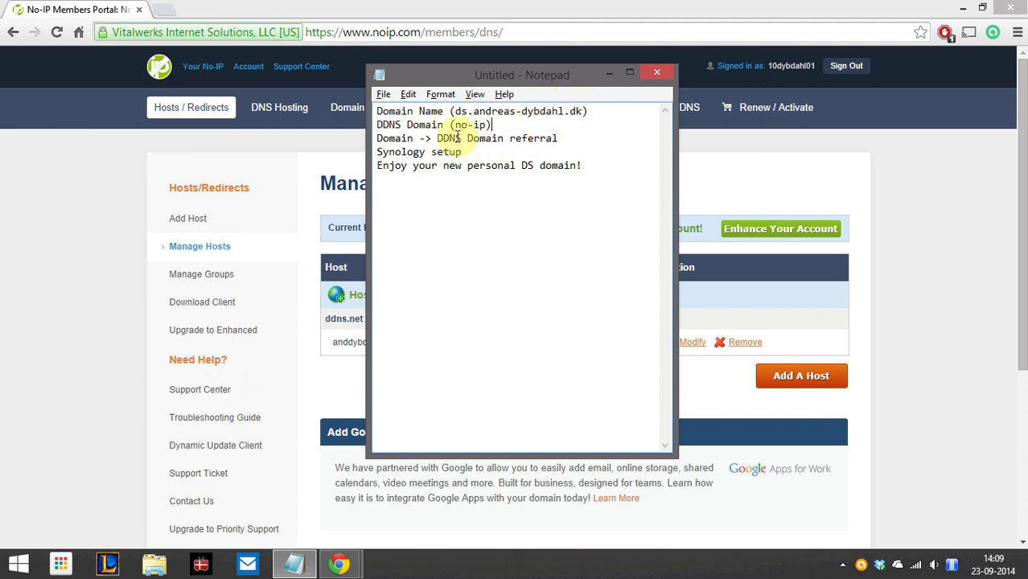
pyautogui.hotkey('alt', 'Tab')
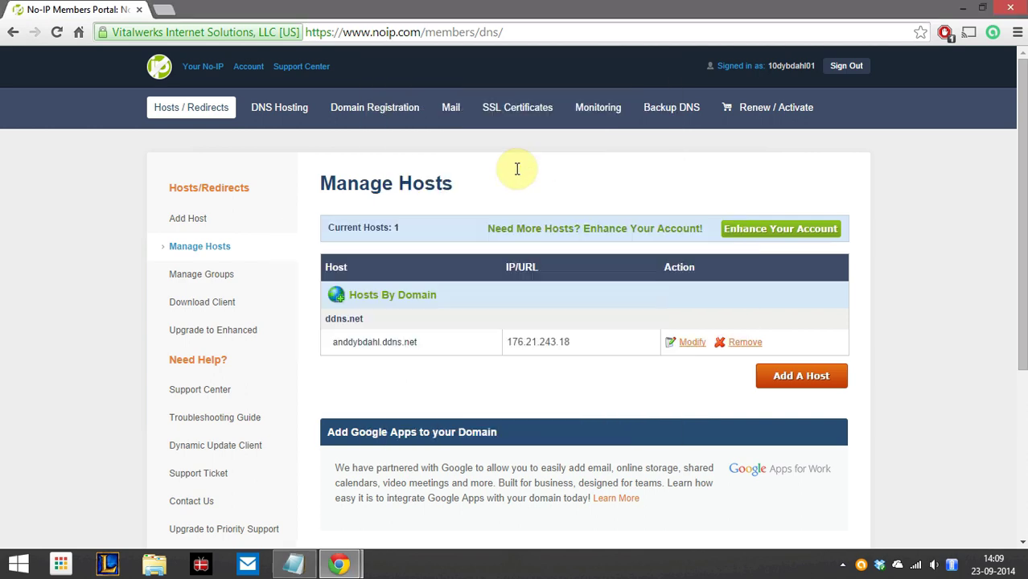
pyautogui.click(76, 179)
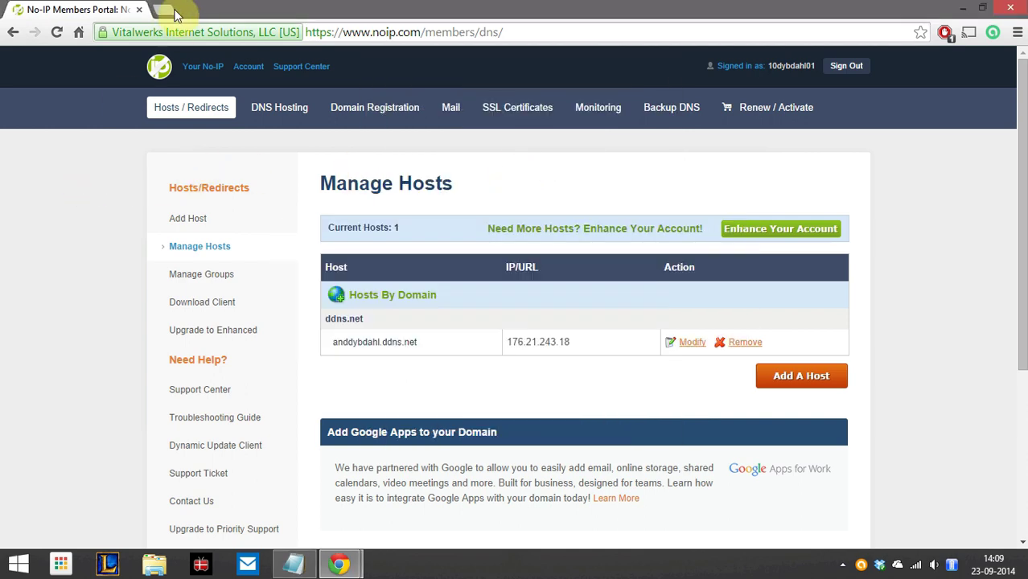
# Go to godaddy.com in a new tab and launch Domains from My Account
pyautogui.click(163, 14)
pyautogui.write('godaddy.com')
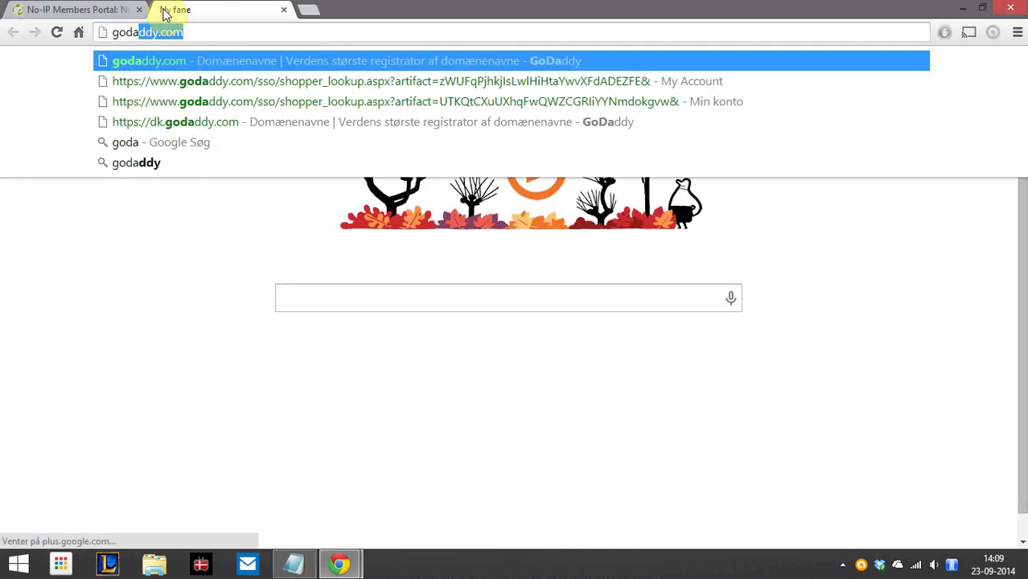
pyautogui.press('Return')
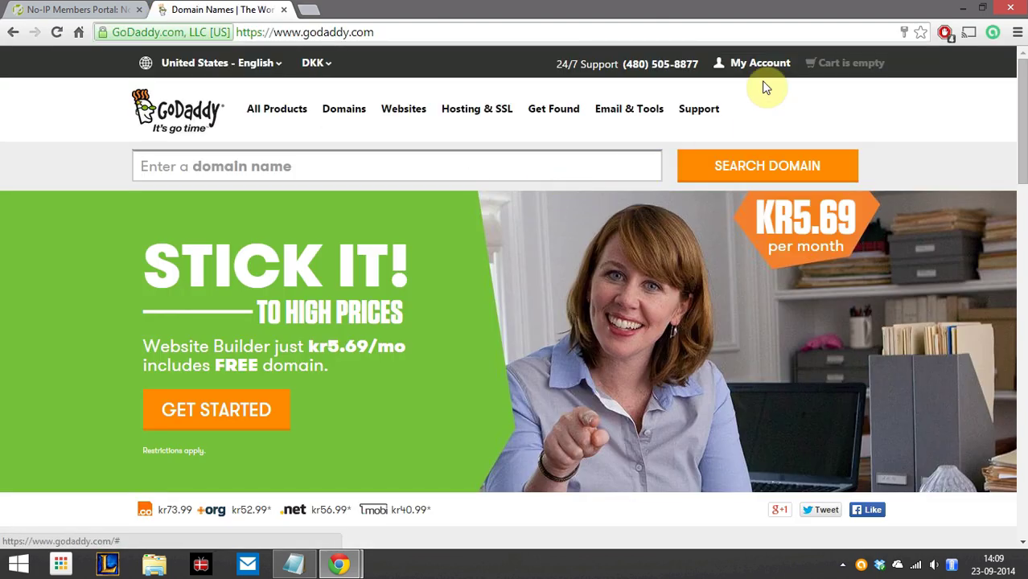
pyautogui.click(771, 69)
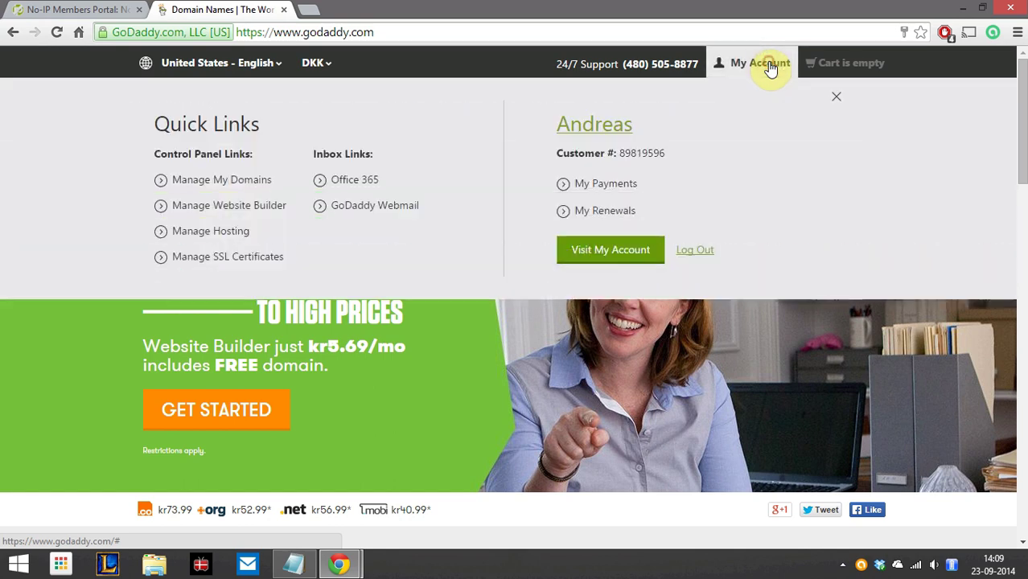
pyautogui.click(594, 268)
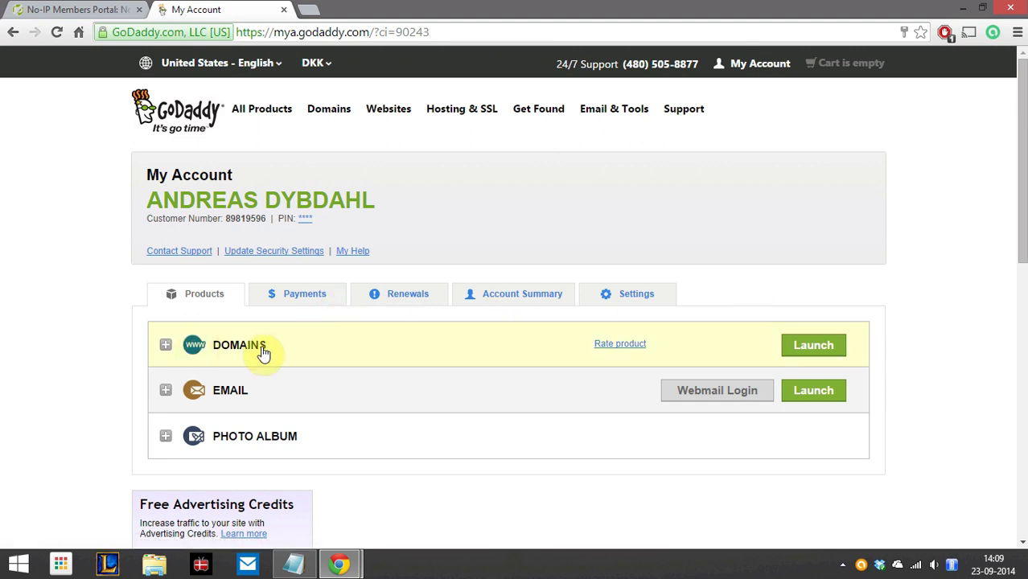
pyautogui.click(813, 346)
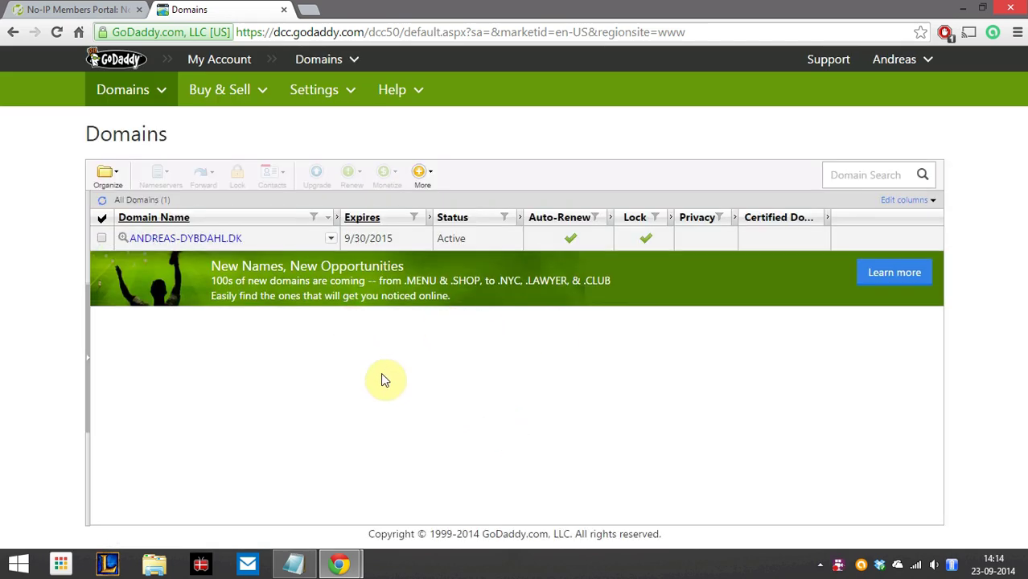
# Open the .dk domain's DNS Zone File, scroll through its A, CNAME and MX records, and open Add Record
pyautogui.click(191, 239)
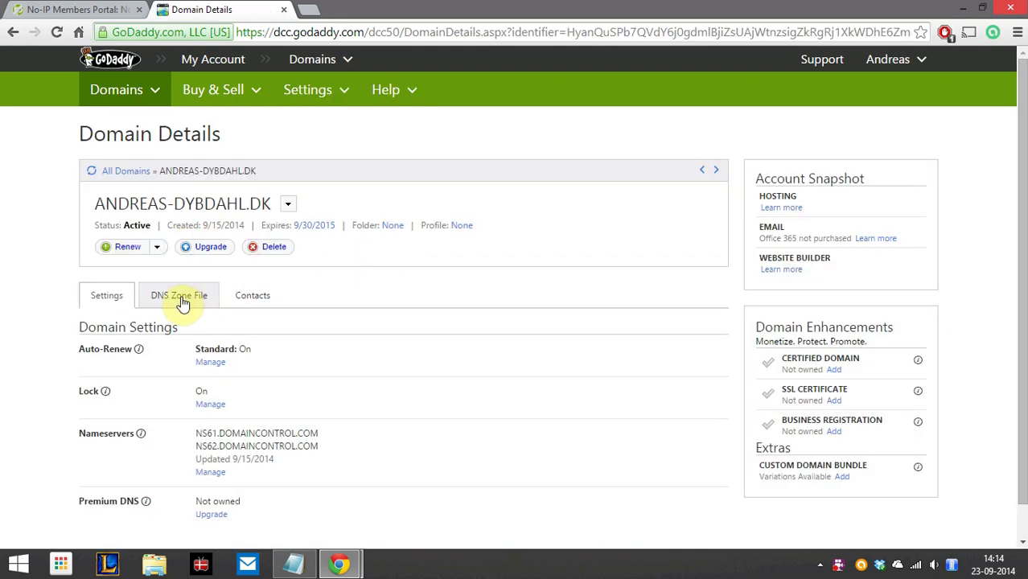
pyautogui.click(183, 301)
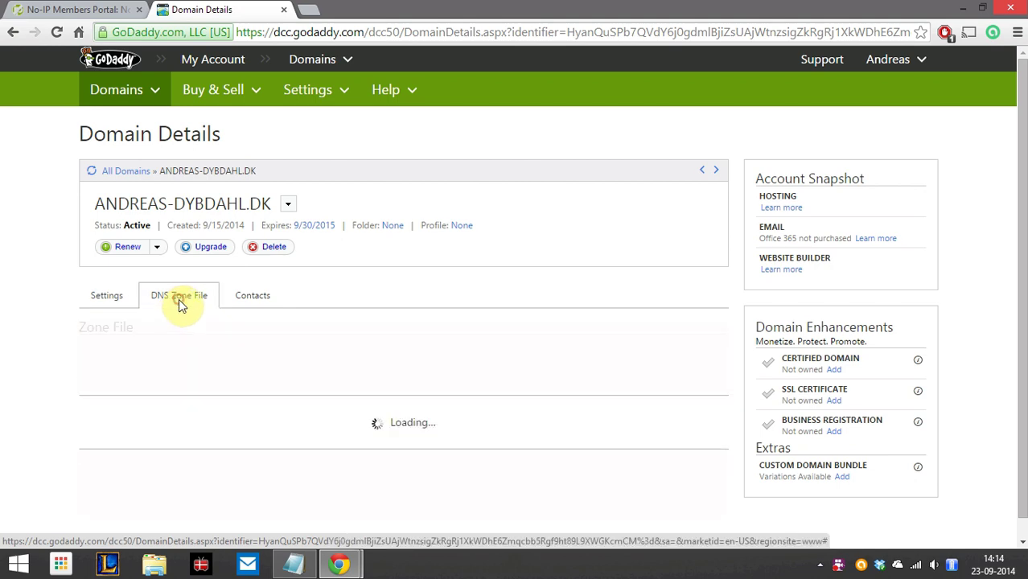
pyautogui.scroll(-4, 483, 319)
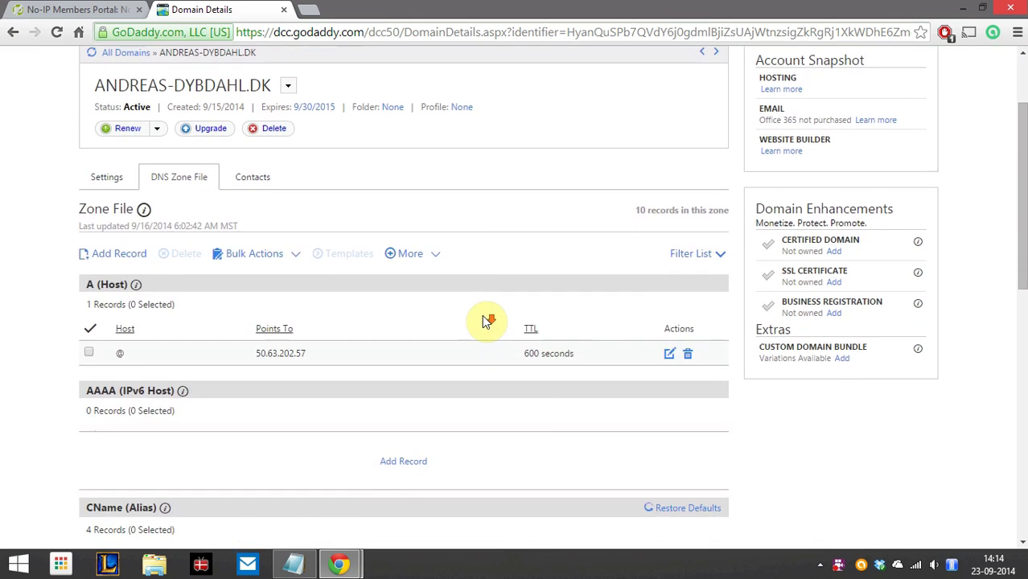
pyautogui.scroll(-1, 482, 314)
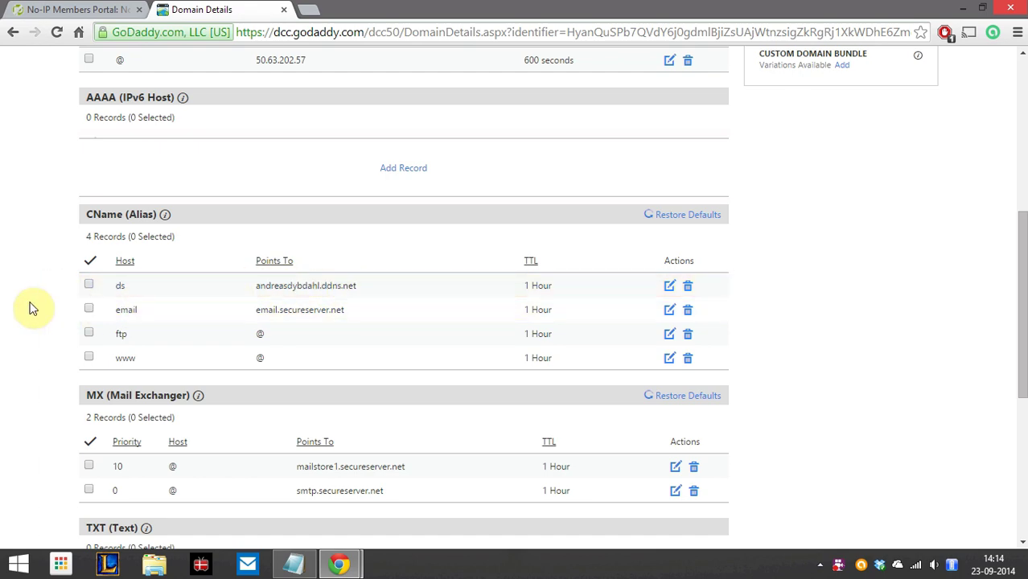
pyautogui.scroll(4, 31, 306)
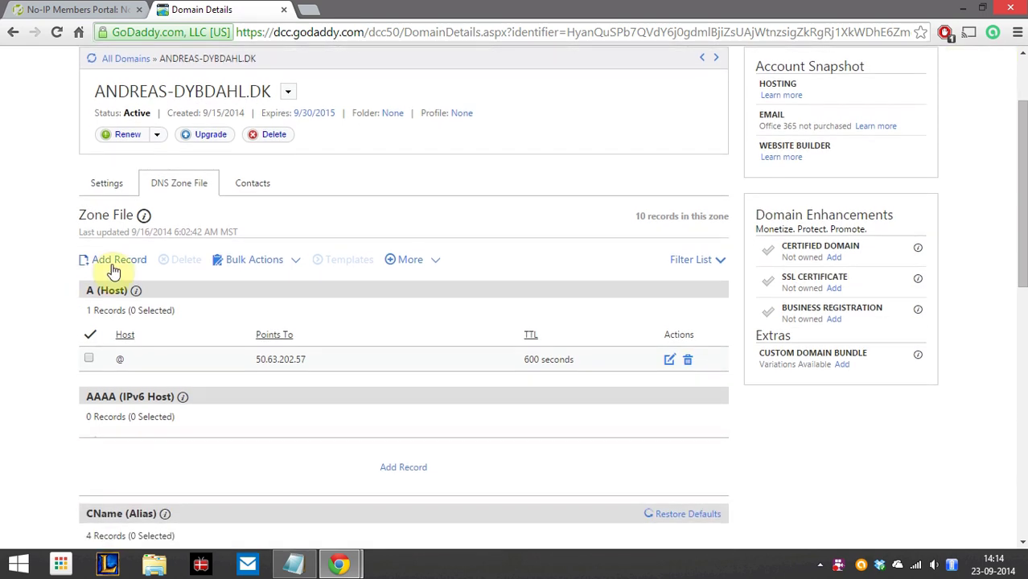
pyautogui.click(113, 266)
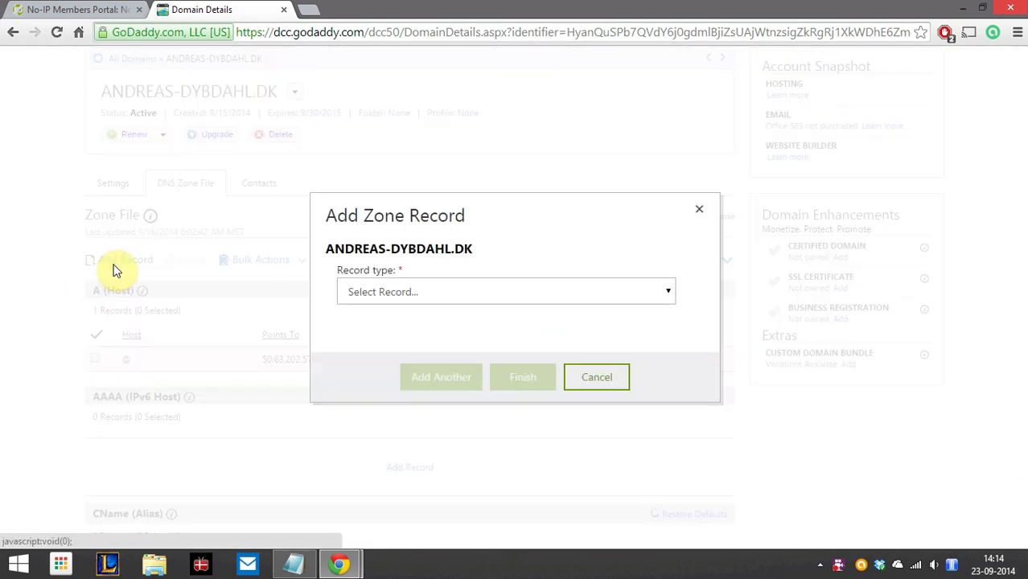
# Choose CNAME (Alias) as the record type and set the Host to youtube
pyautogui.click(438, 300)
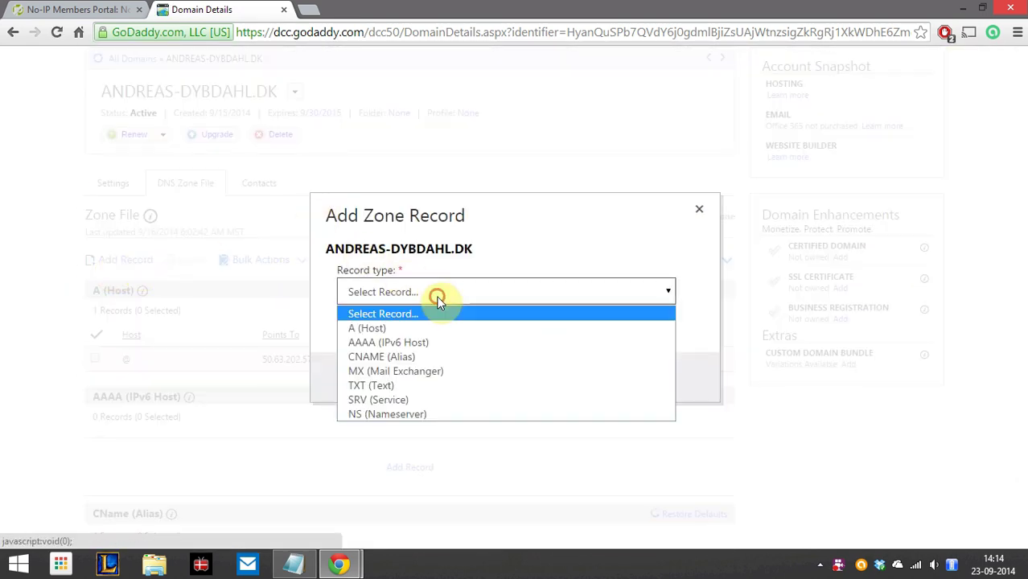
pyautogui.click(432, 363)
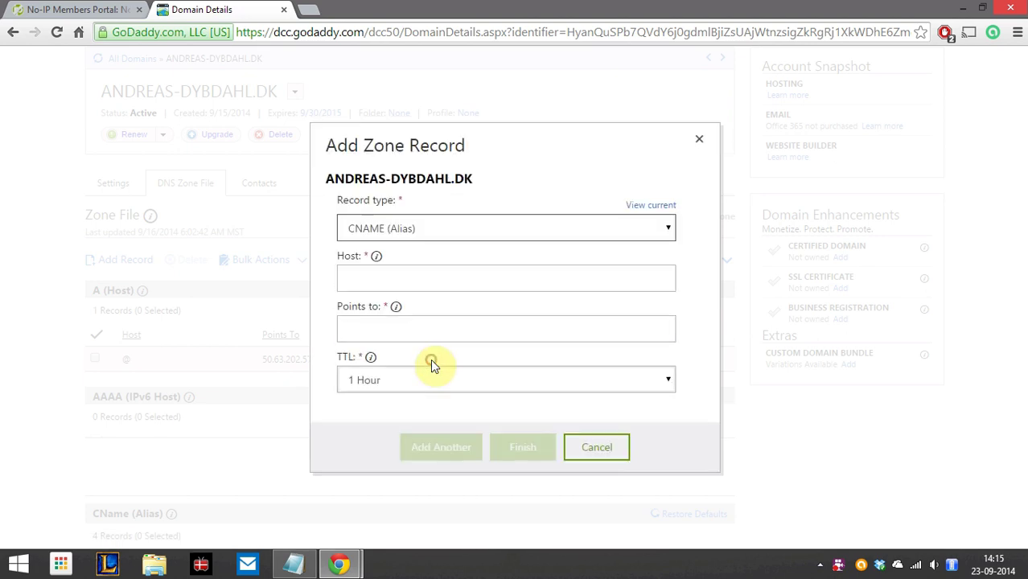
pyautogui.click(394, 273)
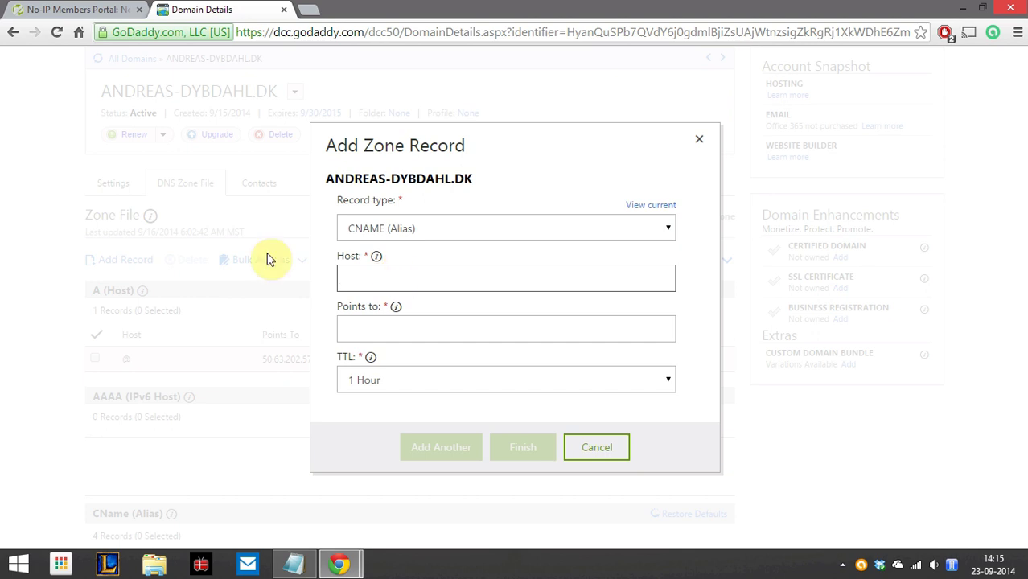
pyautogui.write('youtube.andreas-dybdahl.dk')
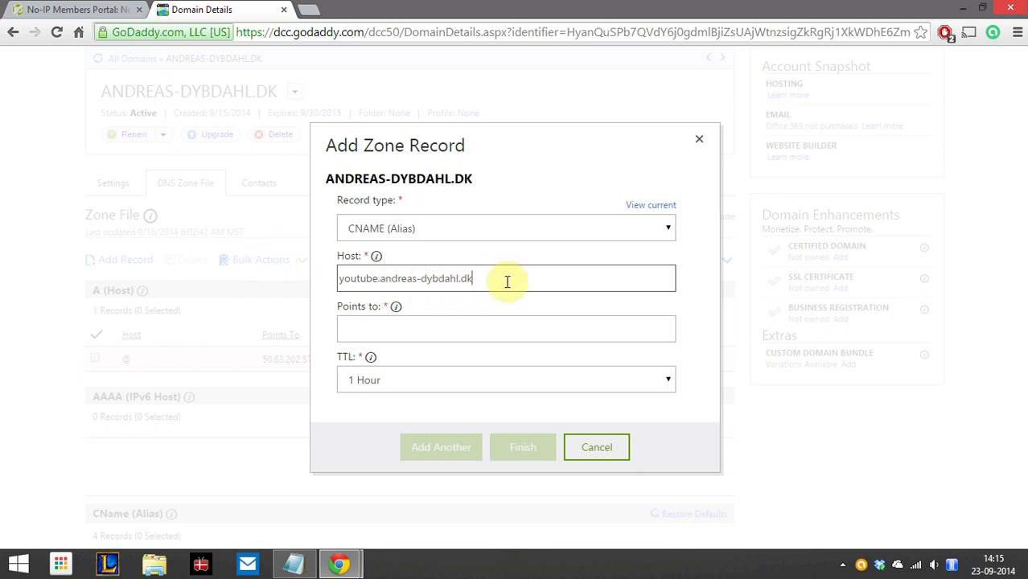
pyautogui.moveTo(506, 281); pyautogui.dragTo(374, 283)
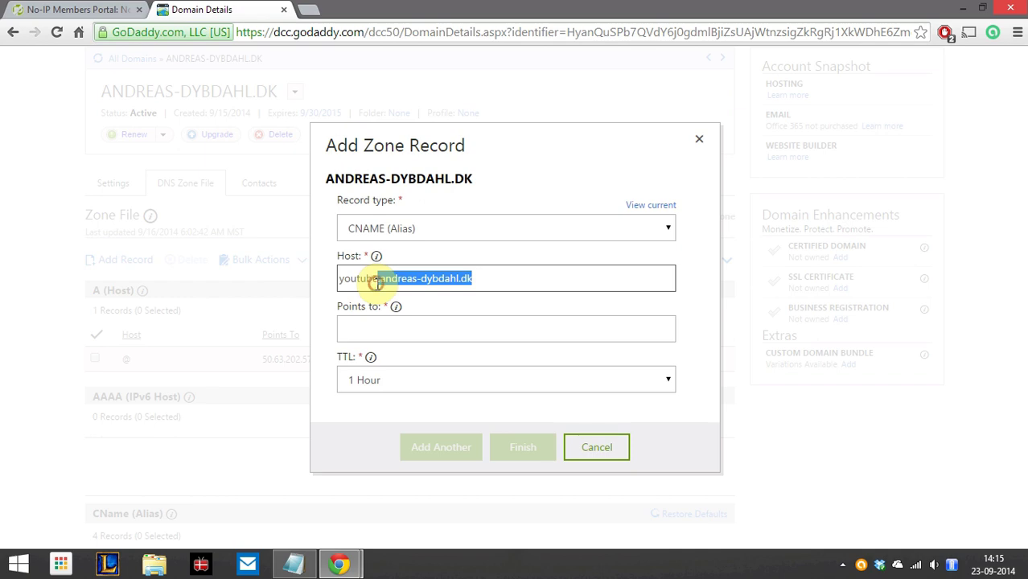
pyautogui.press('BackSpace')
pyautogui.click(432, 328)
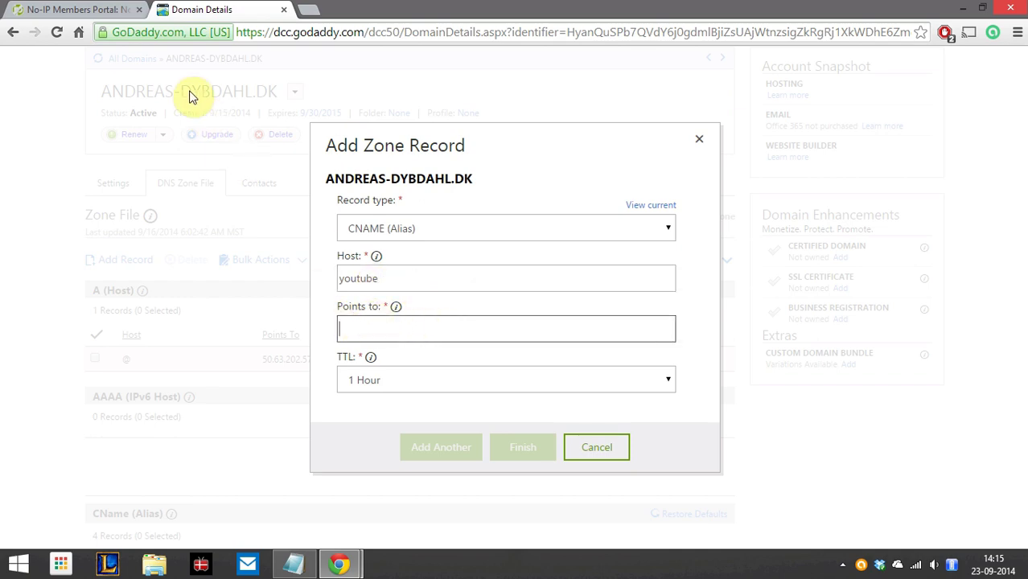
# Paste the No-IP ddns.net hostname copied from the No-IP tab into Points to and finish
pyautogui.click(64, 8)
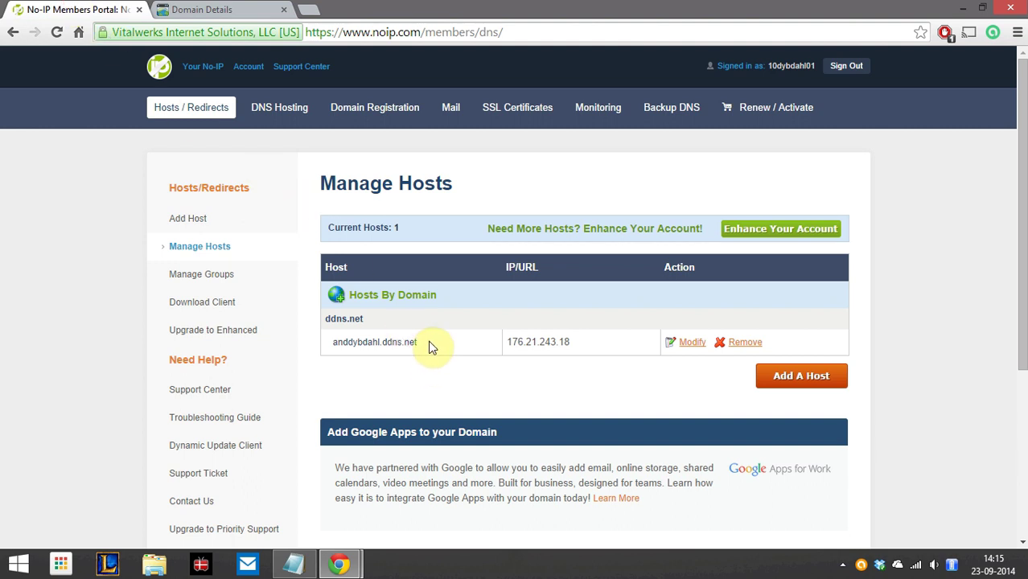
pyautogui.moveTo(426, 346); pyautogui.dragTo(335, 343)
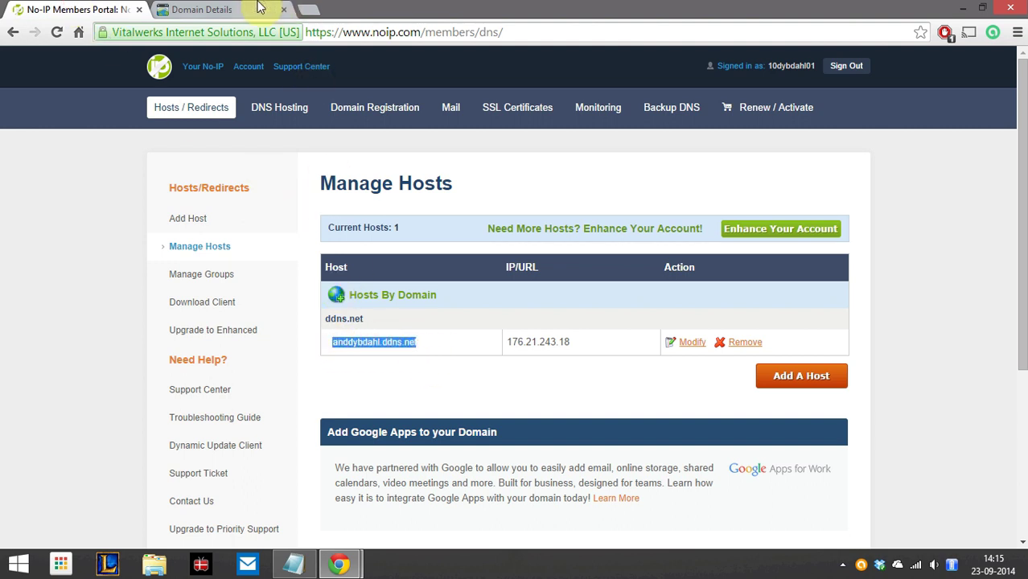
pyautogui.click(201, 9)
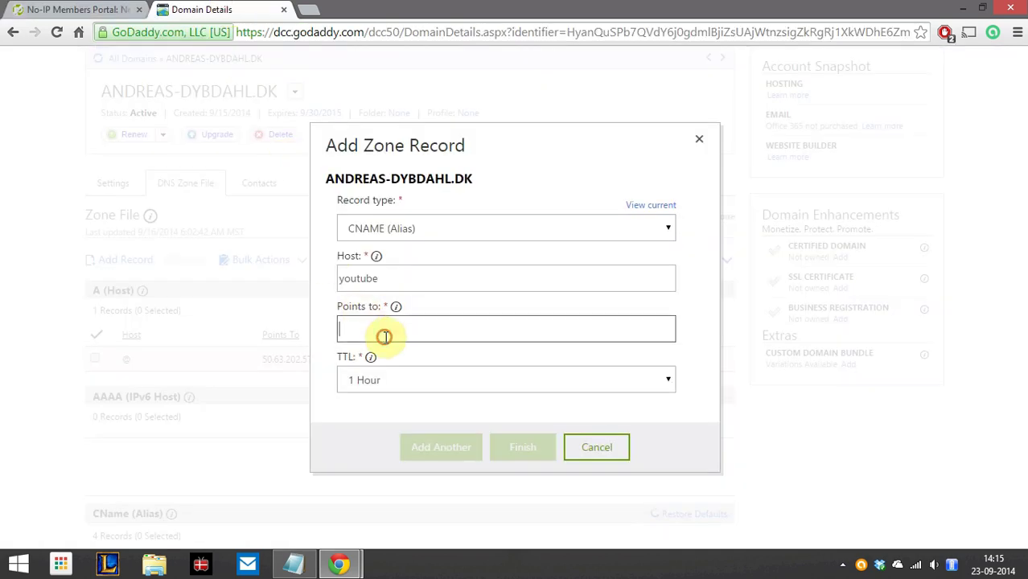
pyautogui.write('anddybdahl.ddns.net')
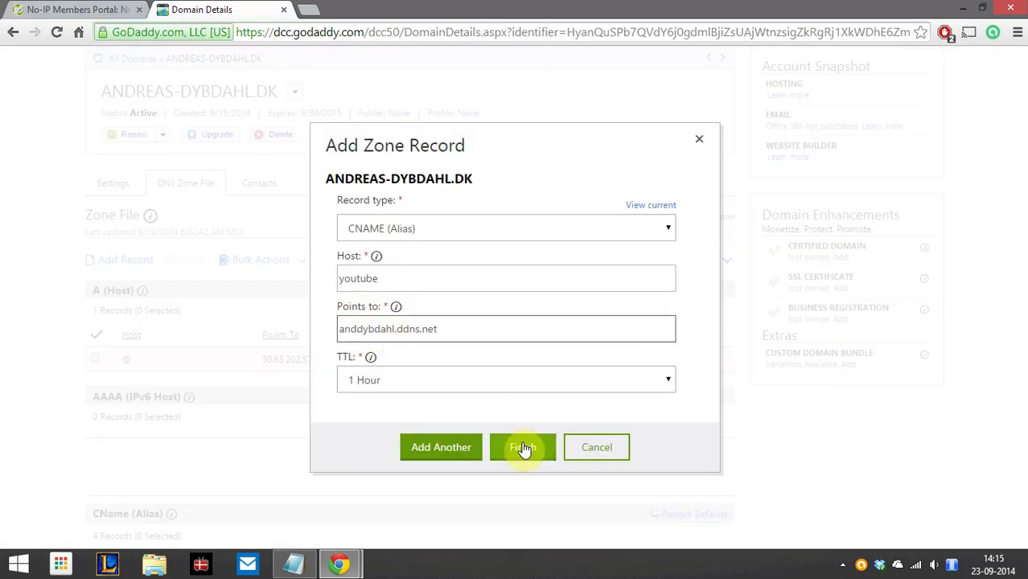
pyautogui.click(523, 448)
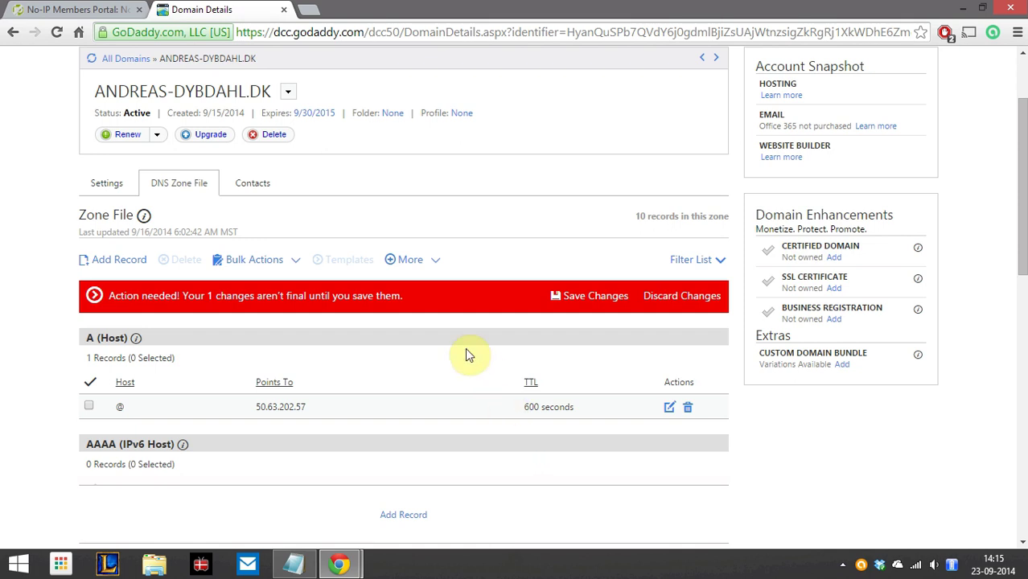
# Save the zone file and confirm the youtube CNAME record points to the No-IP ddns.net host
pyautogui.click(609, 291)
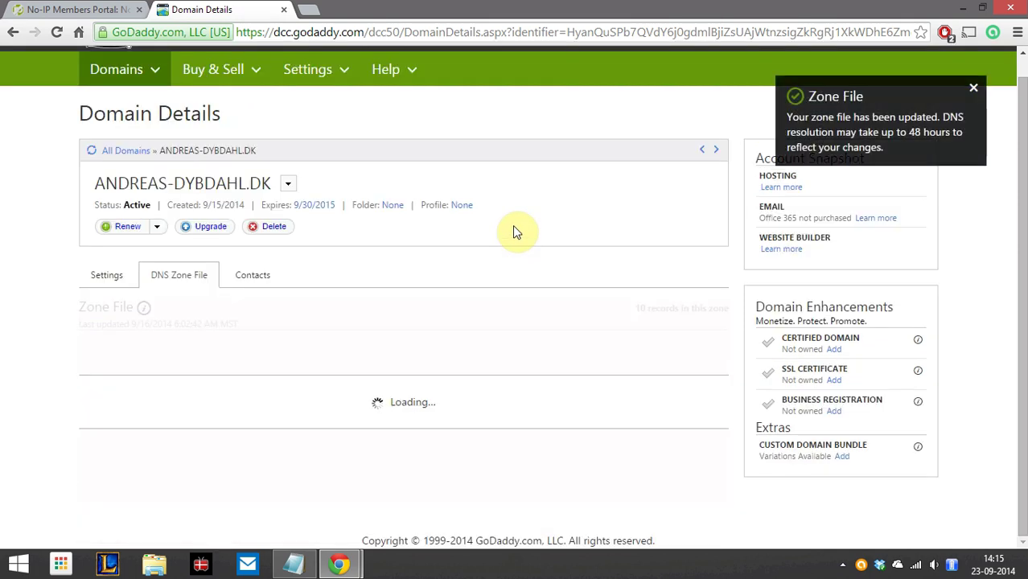
pyautogui.scroll(-4, 293, 288)
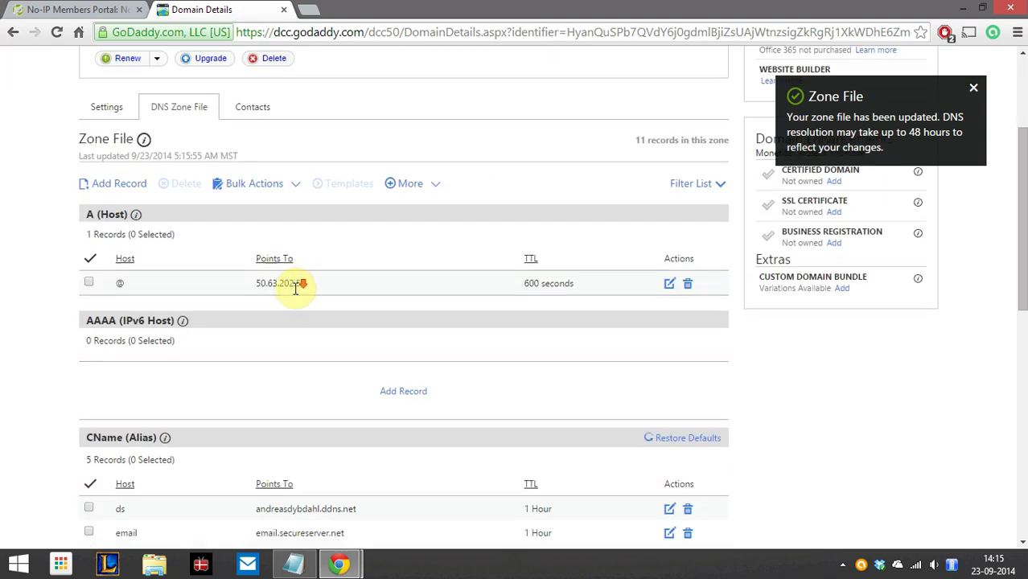
pyautogui.scroll(-1, 295, 291)
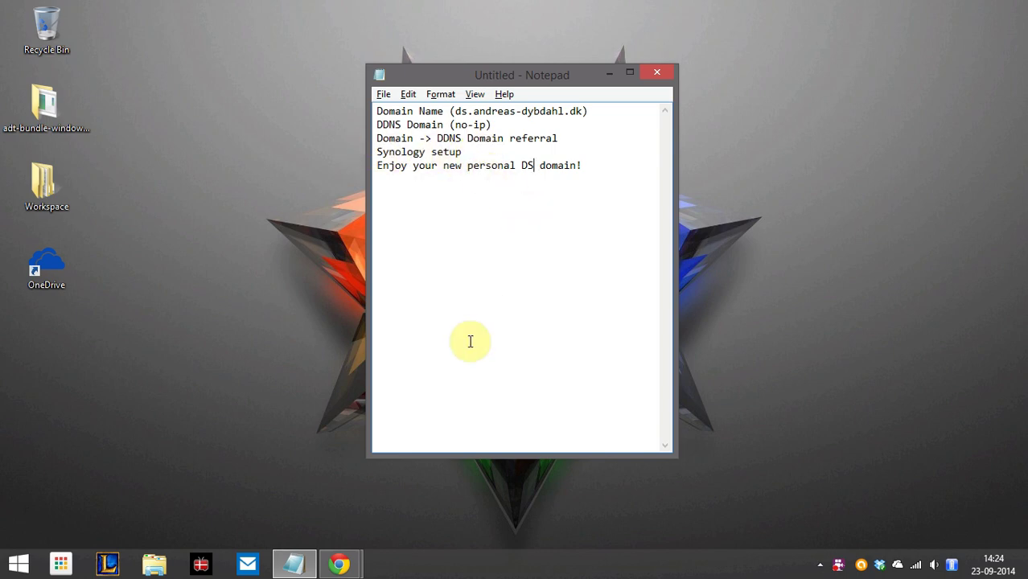
pyautogui.hotkey('alt', 'Tab')
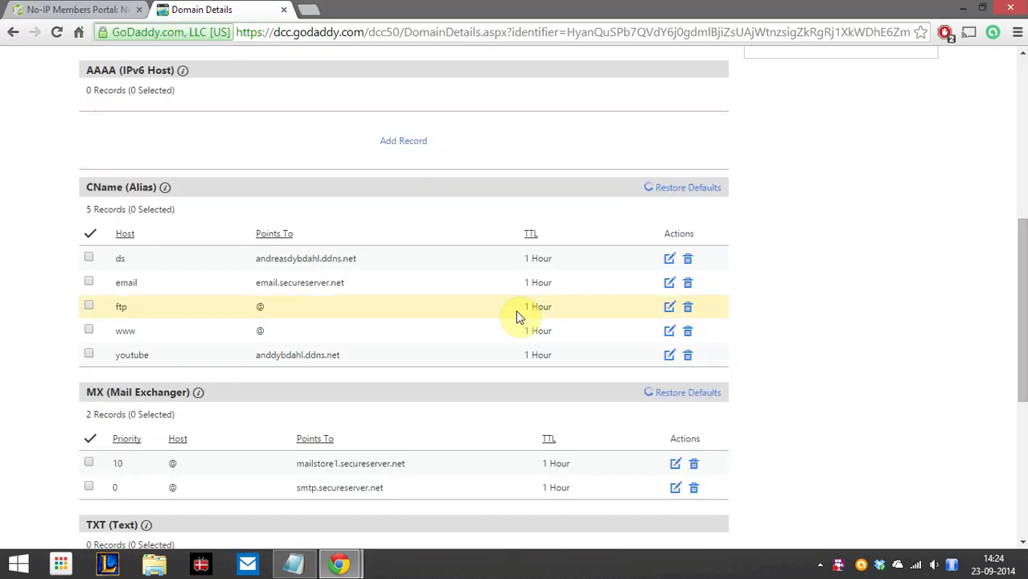
# Load the DiskStation at 192.168.0.2 in a new browser tab
pyautogui.click(310, 11)
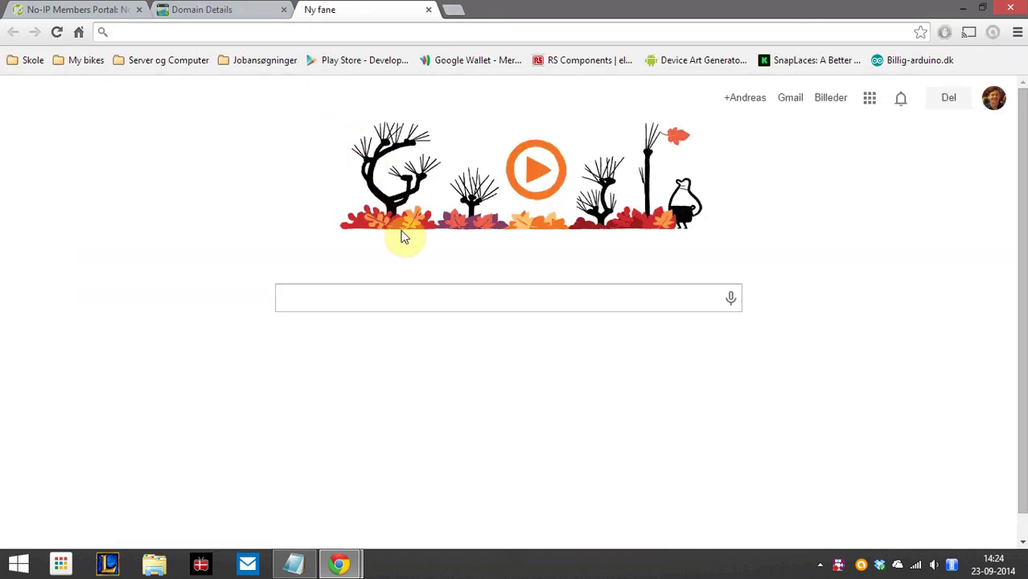
pyautogui.write('192.168.0.')
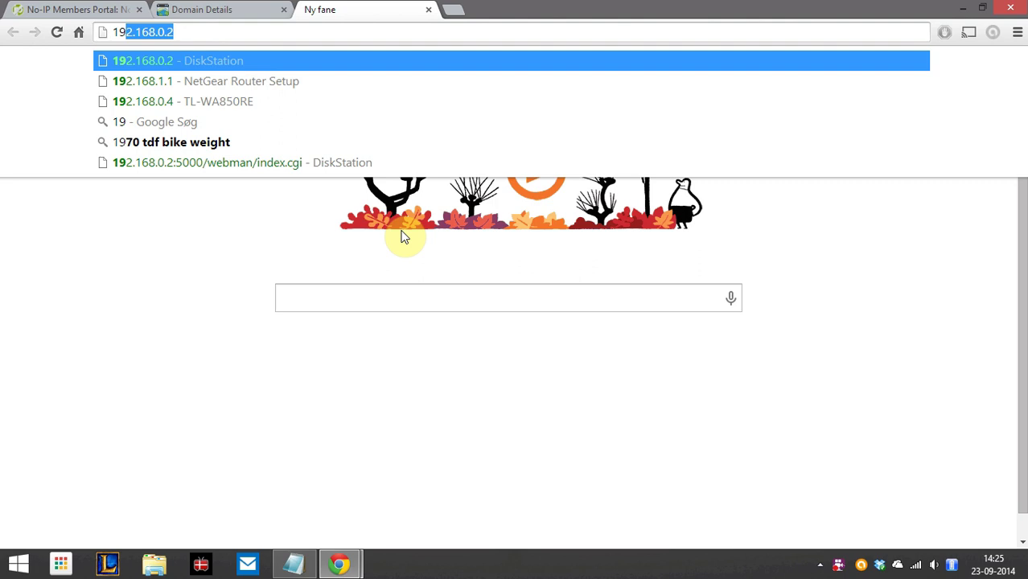
pyautogui.write('2')
pyautogui.press('Right')
pyautogui.press('Return')
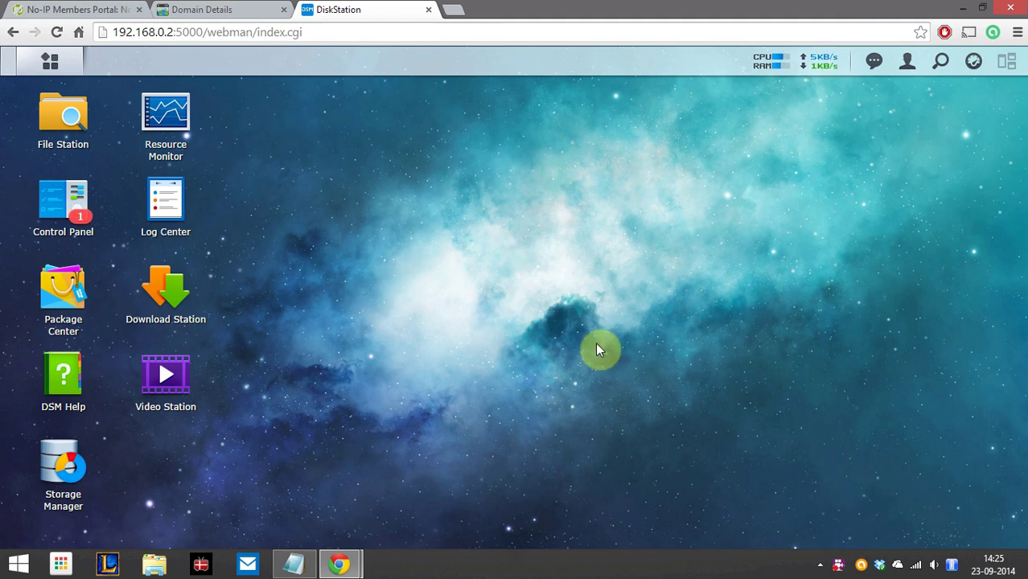
# Start a new DDNS entry in Control Panel's External Access with No-IP.com as provider
pyautogui.click(67, 215)
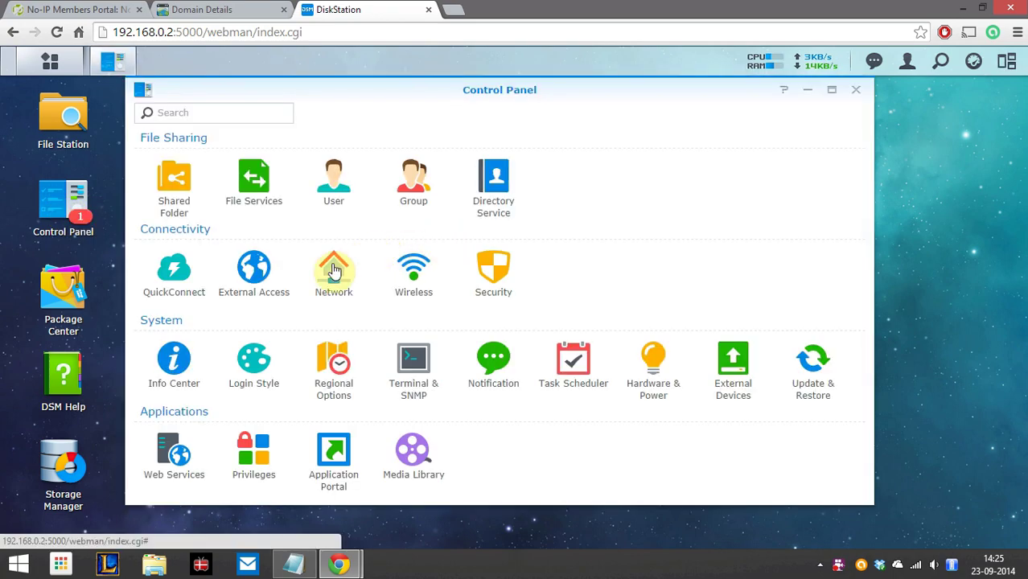
pyautogui.click(254, 271)
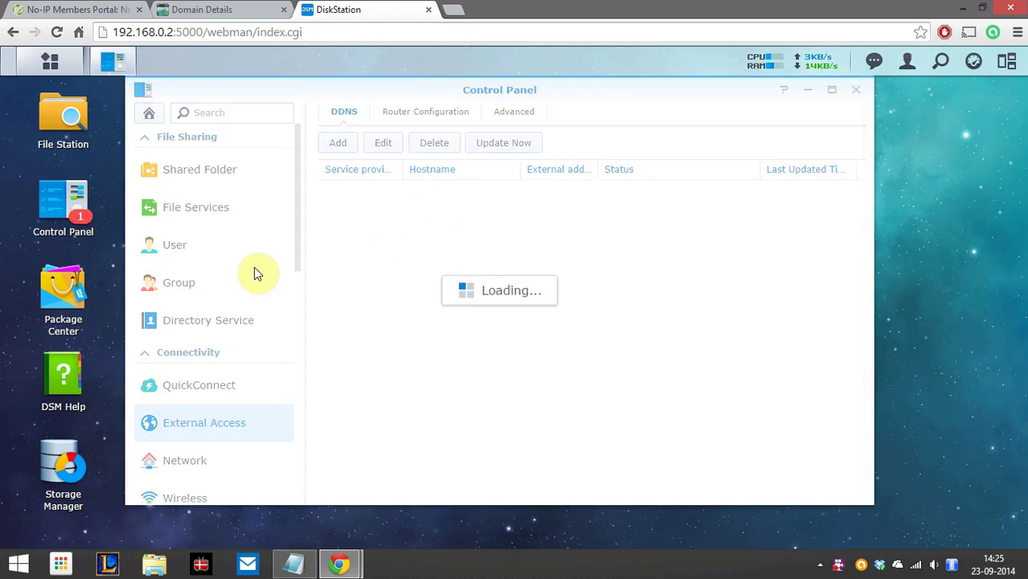
pyautogui.click(335, 151)
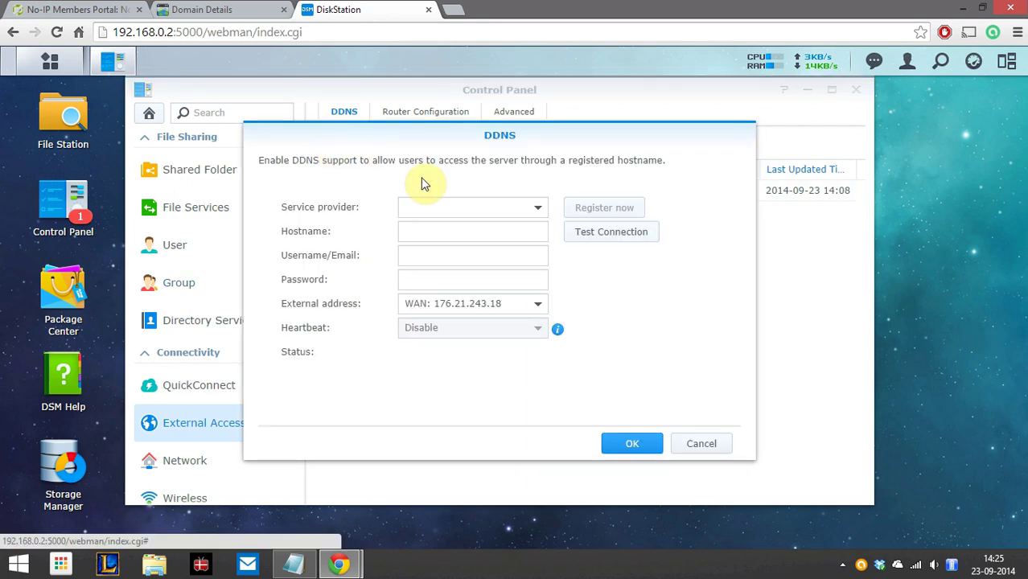
pyautogui.click(511, 212)
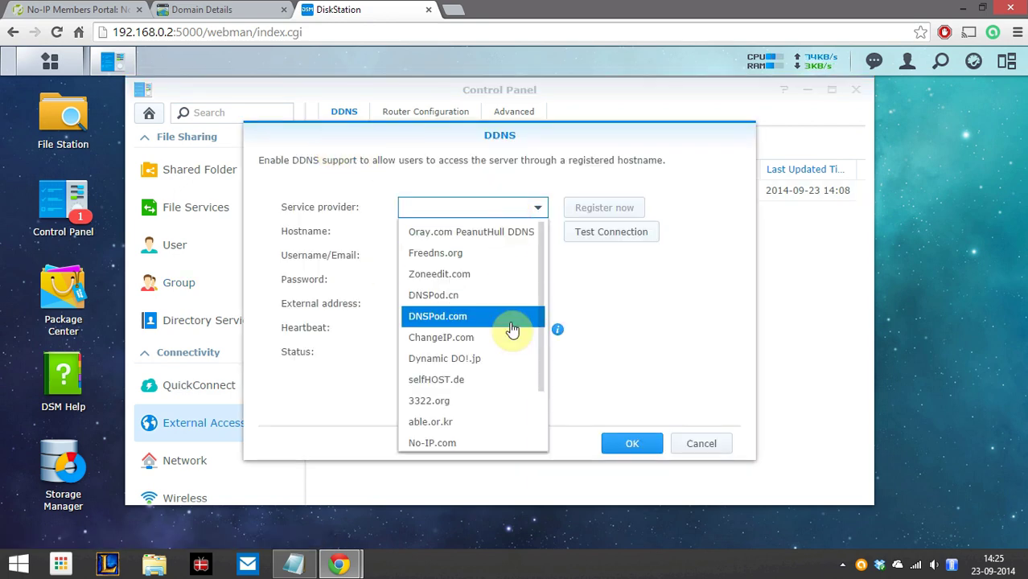
pyautogui.click(444, 441)
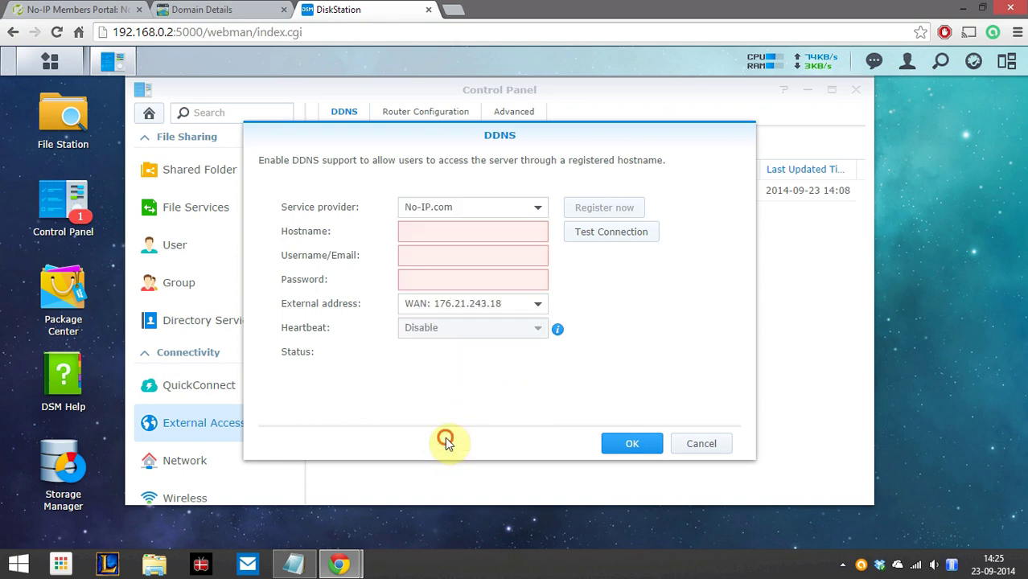
# Enter the ddns.net hostname, No-IP username and password, test the connection, and save
pyautogui.click(450, 231)
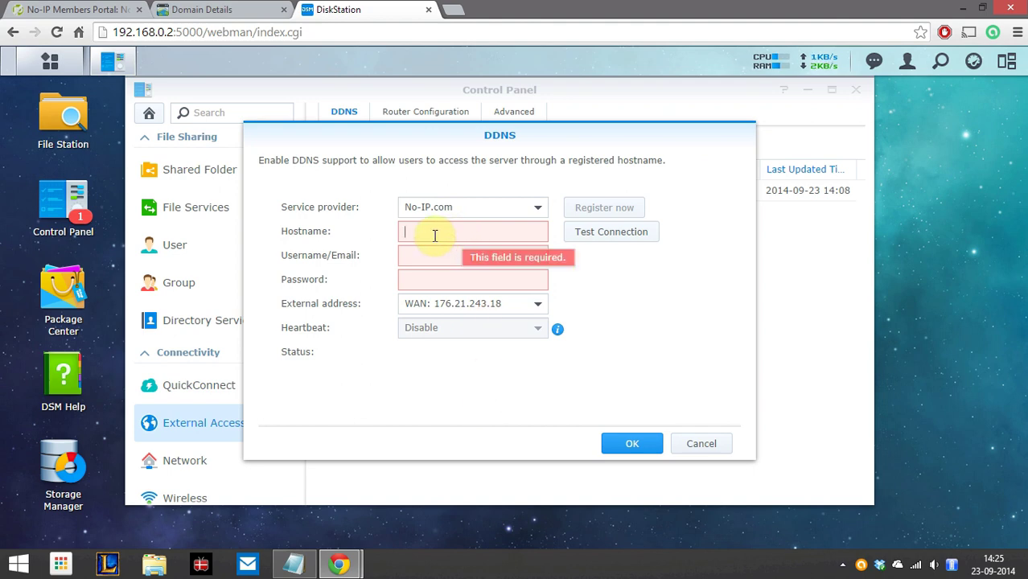
pyautogui.write('anddybdahl.ddns.net')
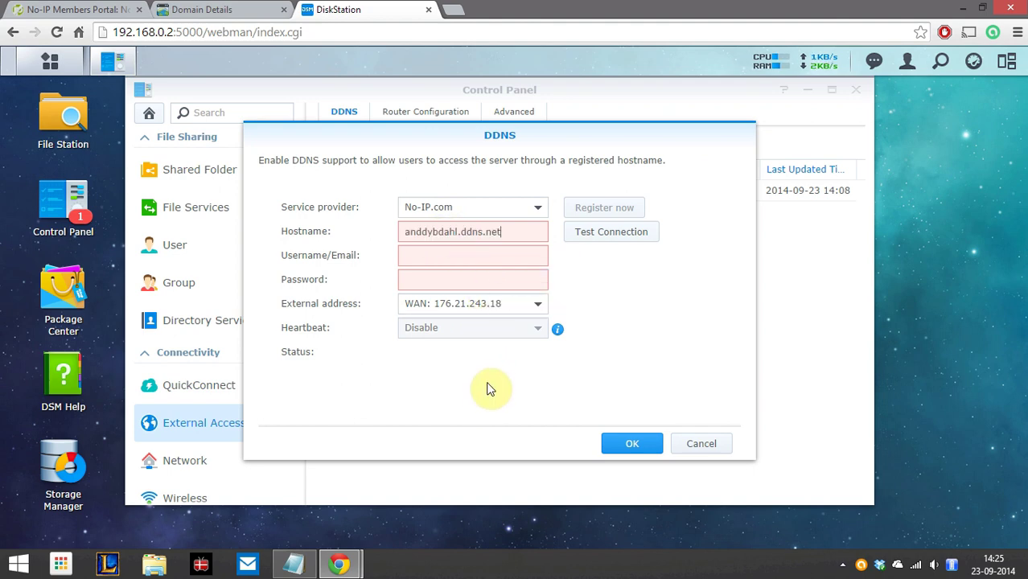
pyautogui.press('Tab')
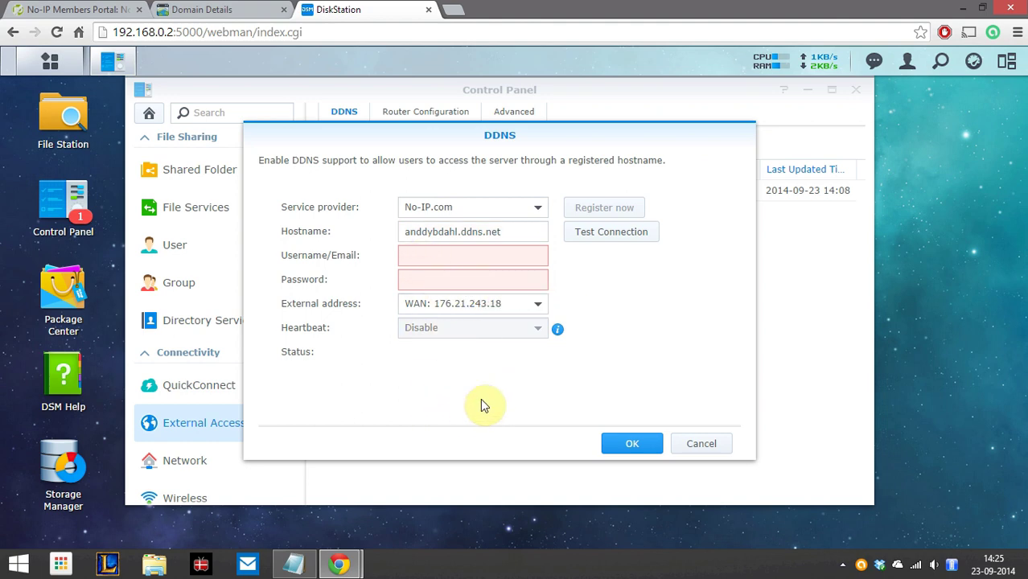
pyautogui.write('10dybdahl01')
pyautogui.press('Tab')
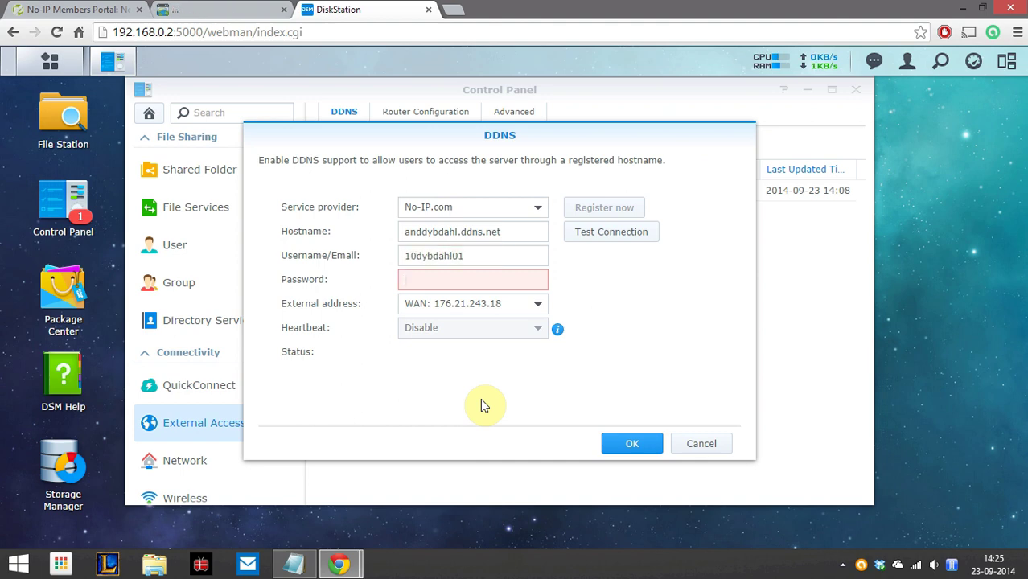
pyautogui.write('•••••••••••')
pyautogui.click(609, 242)
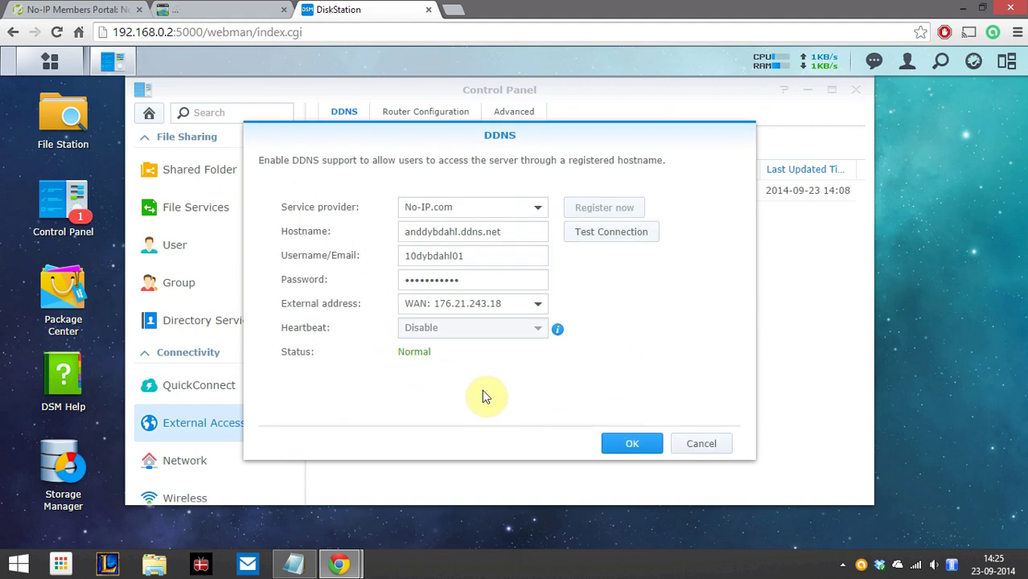
pyautogui.click(627, 445)
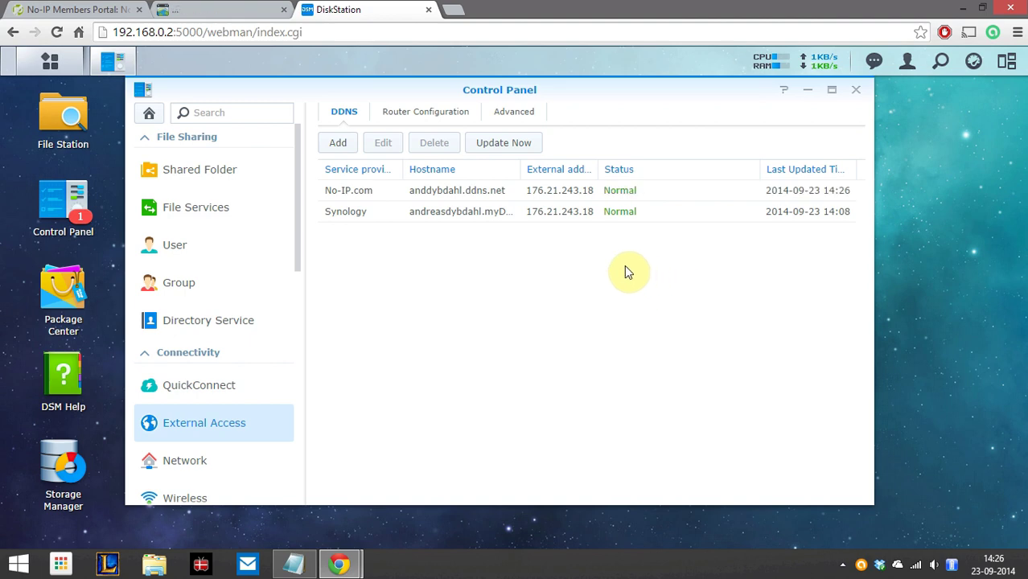
# Close the Control Panel and open a new browser tab
pyautogui.click(856, 90)
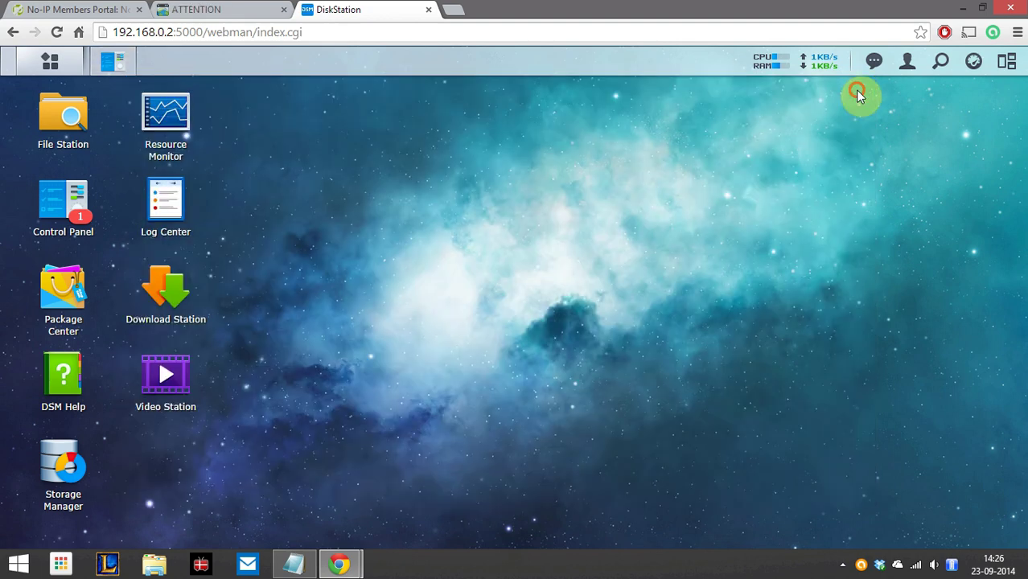
pyautogui.click(453, 9)
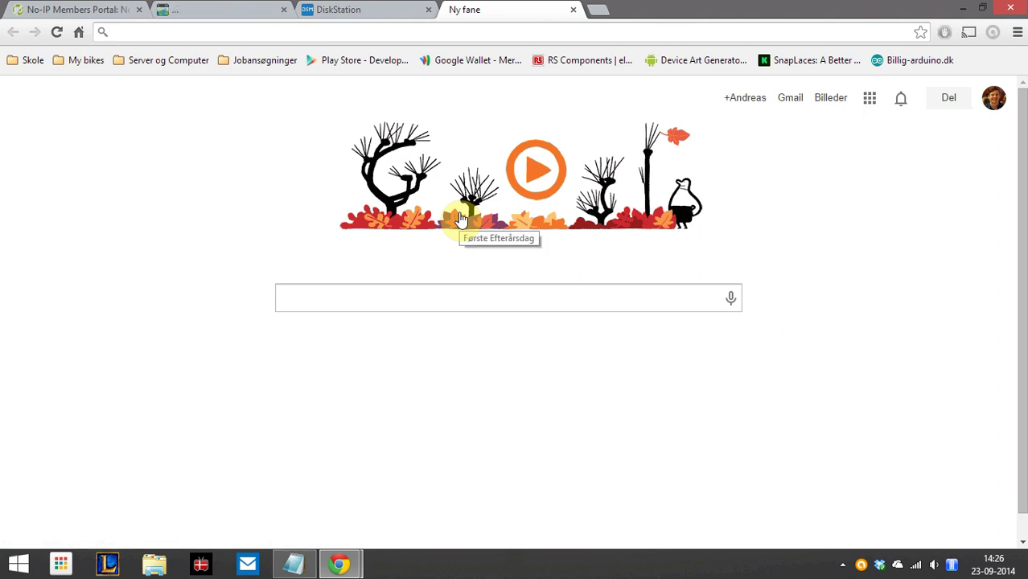
# Load the DiskStation sign-in page via the youtube subdomain of the .dk domain
pyautogui.write('youtube.')
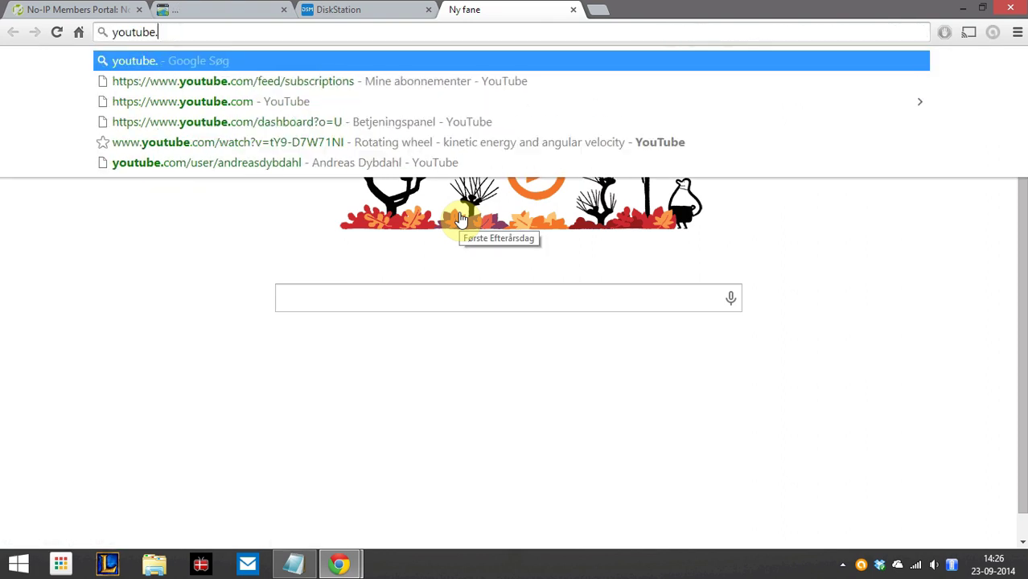
pyautogui.write('andreas')
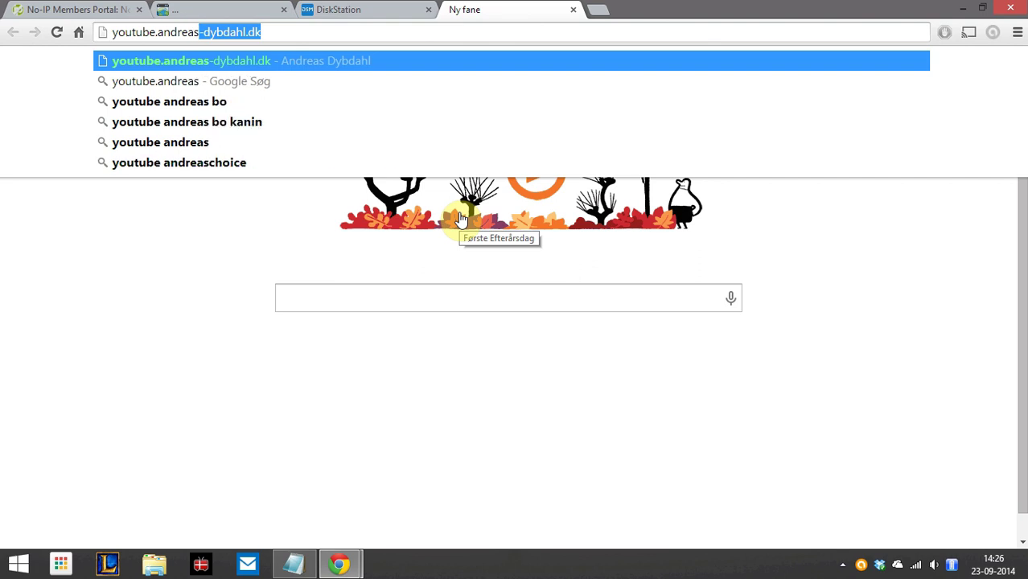
pyautogui.press('Right')
pyautogui.press('Return')
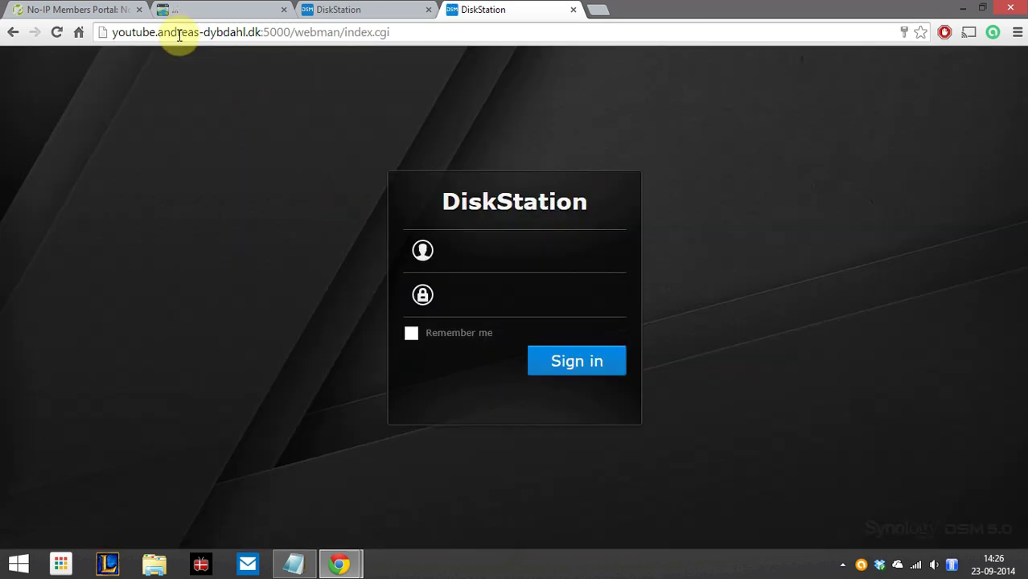
pyautogui.click(523, 240)
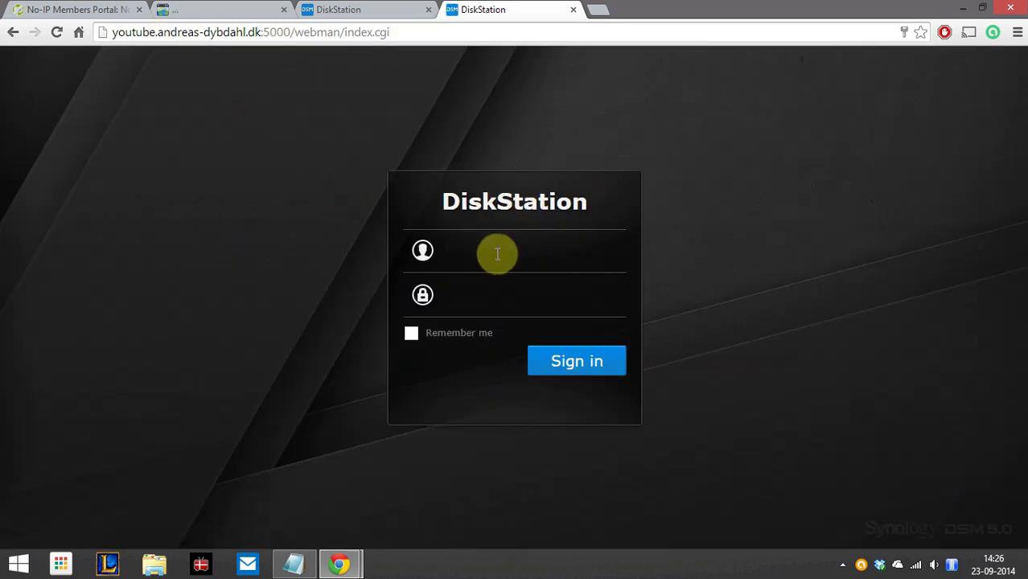